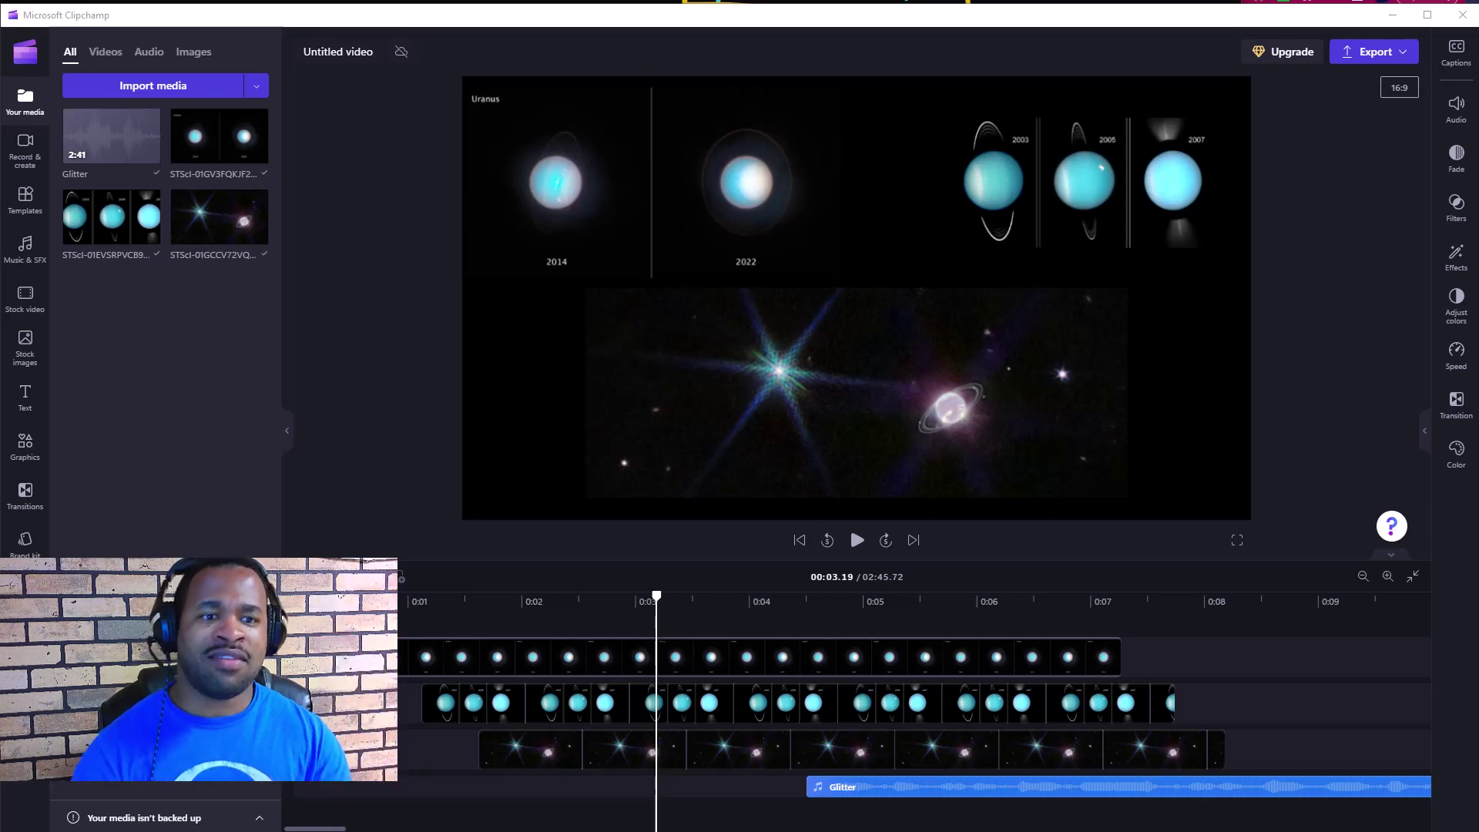
# - Select the Uranus, star-field and Glitter audio clips one at a time, ending on the top Uranus clip
pyautogui.click(438, 664)
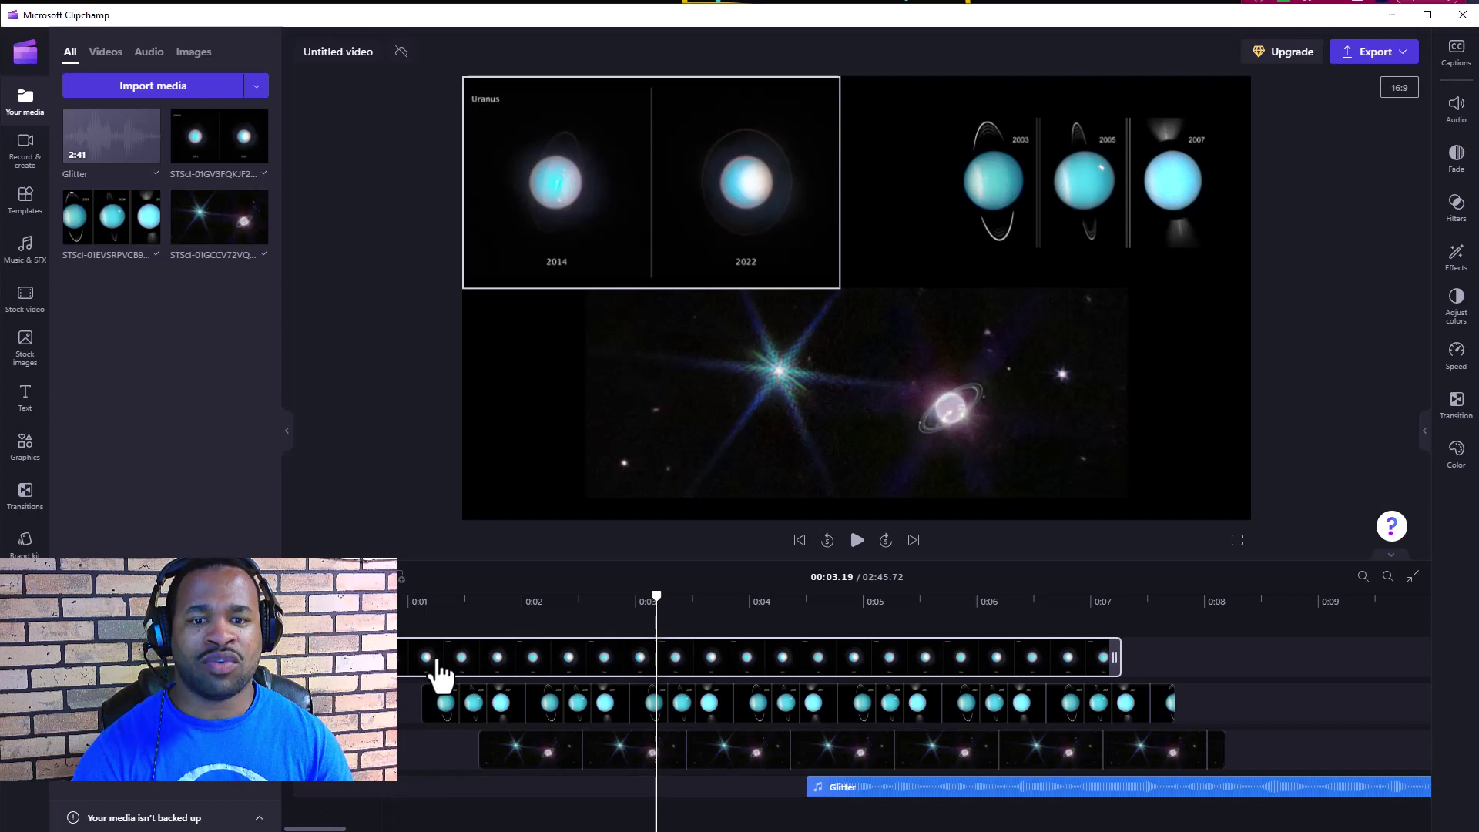
pyautogui.click(569, 705)
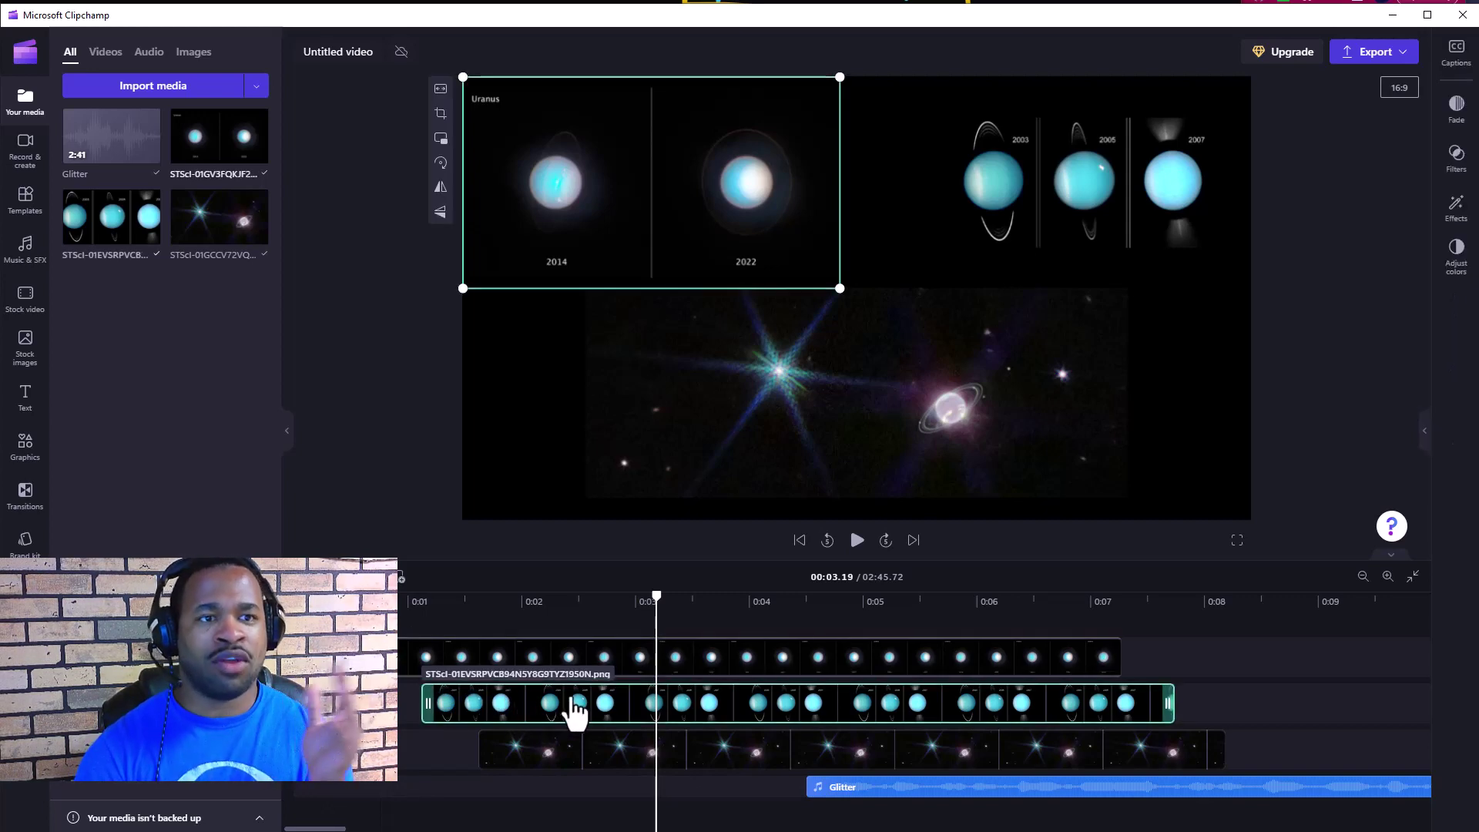
pyautogui.click(576, 759)
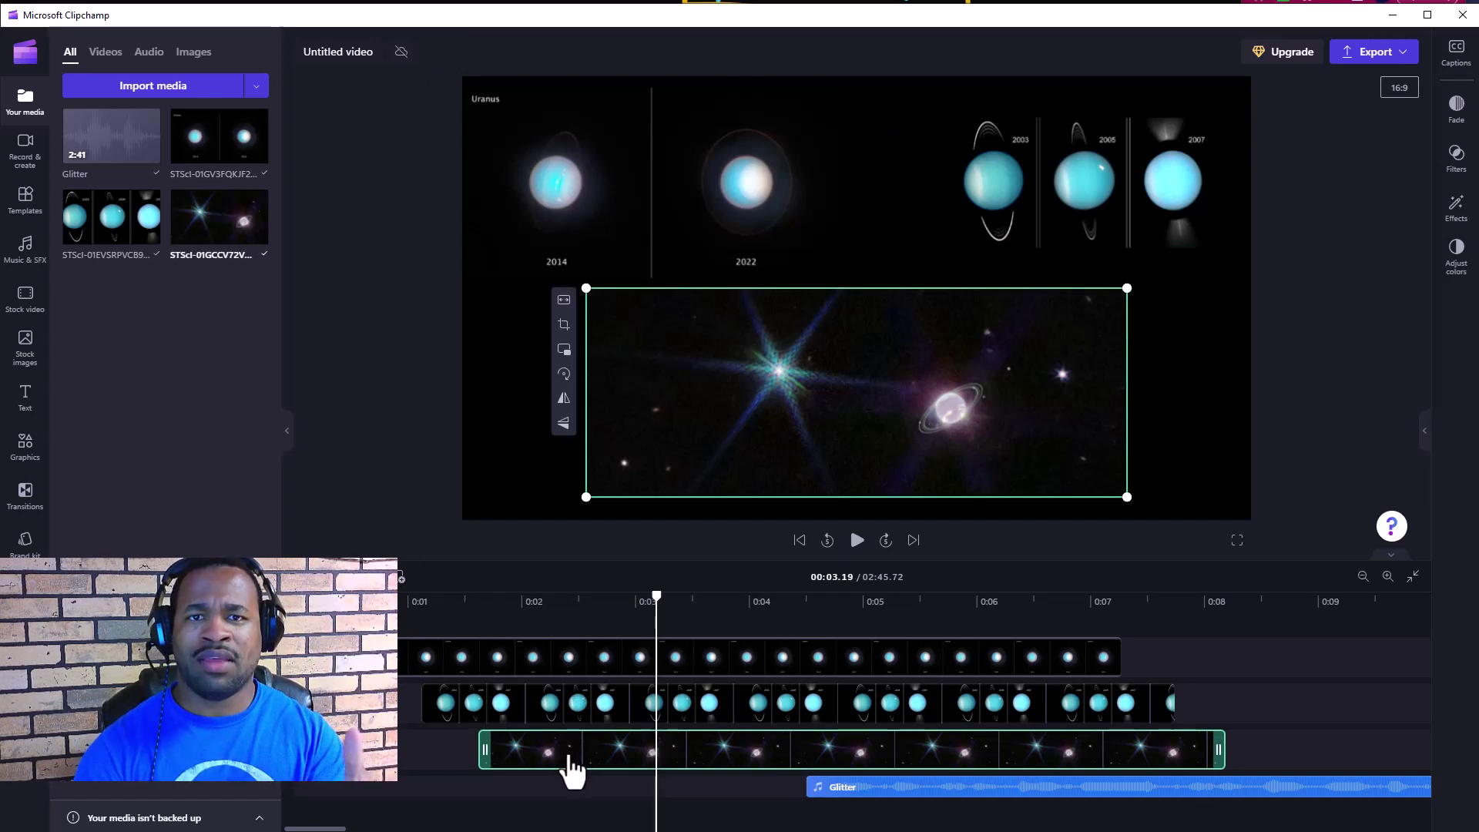
pyautogui.click(928, 787)
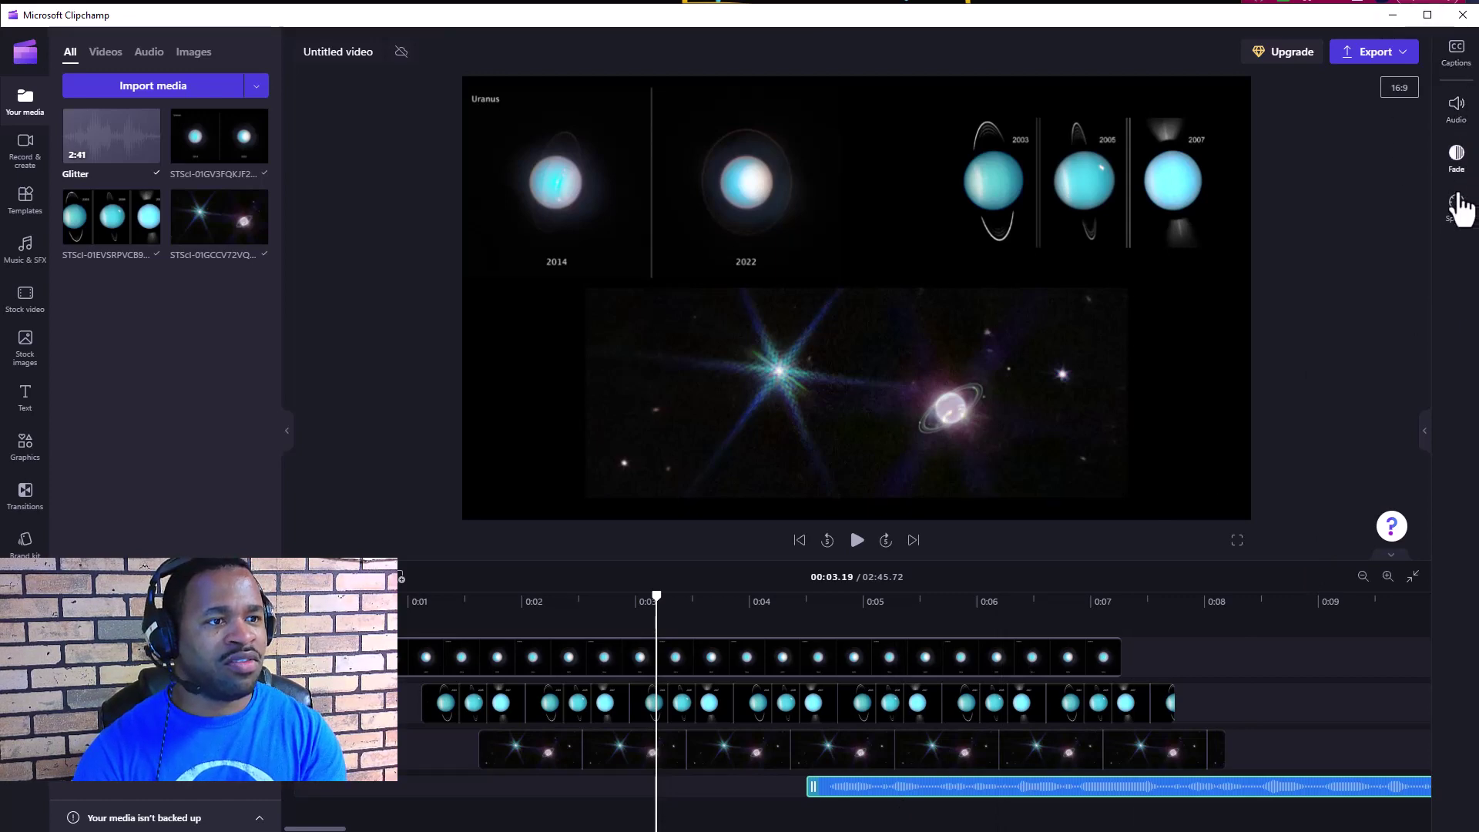
pyautogui.click(748, 746)
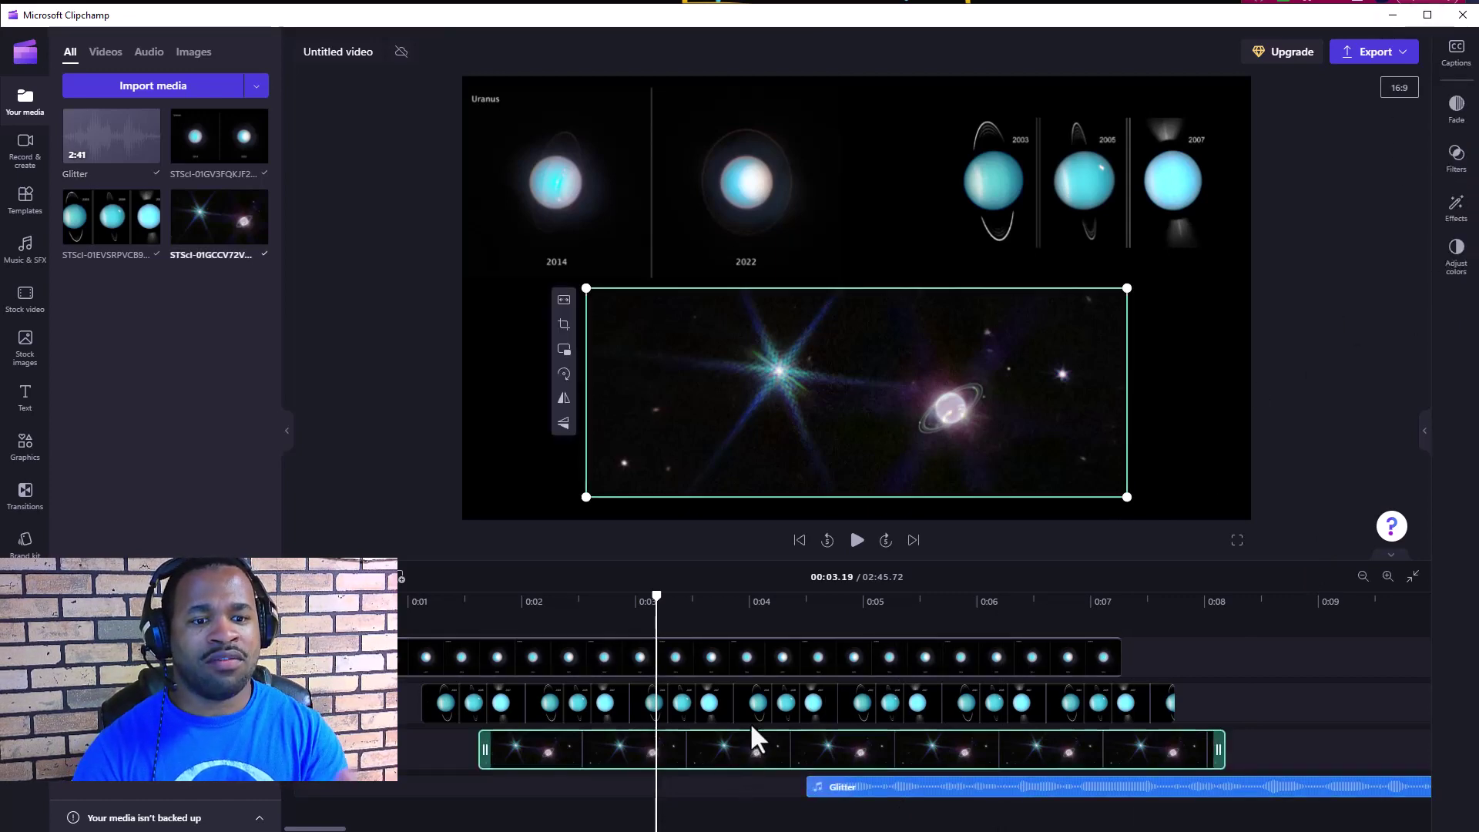
pyautogui.click(753, 715)
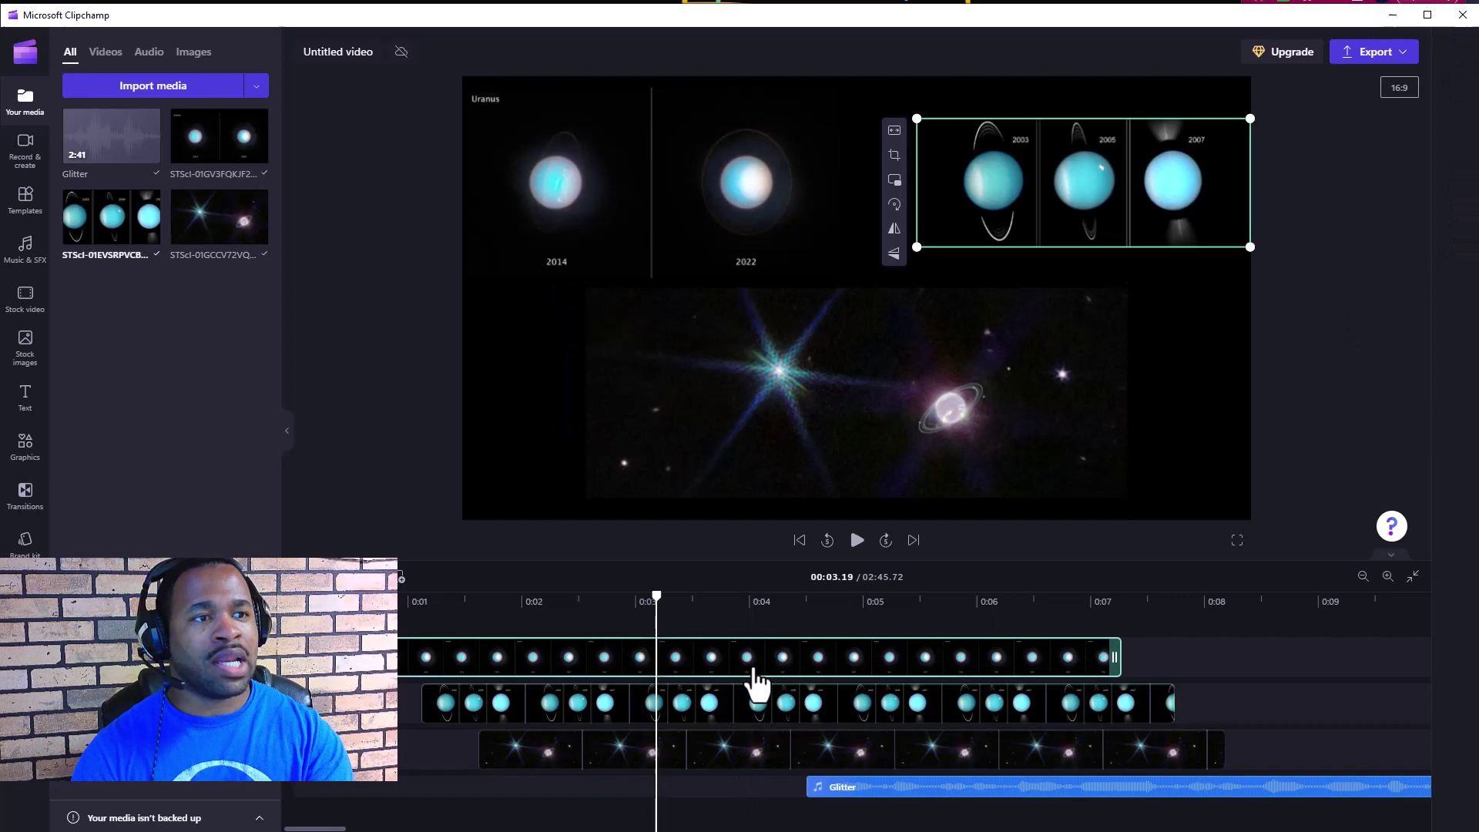
pyautogui.click(752, 666)
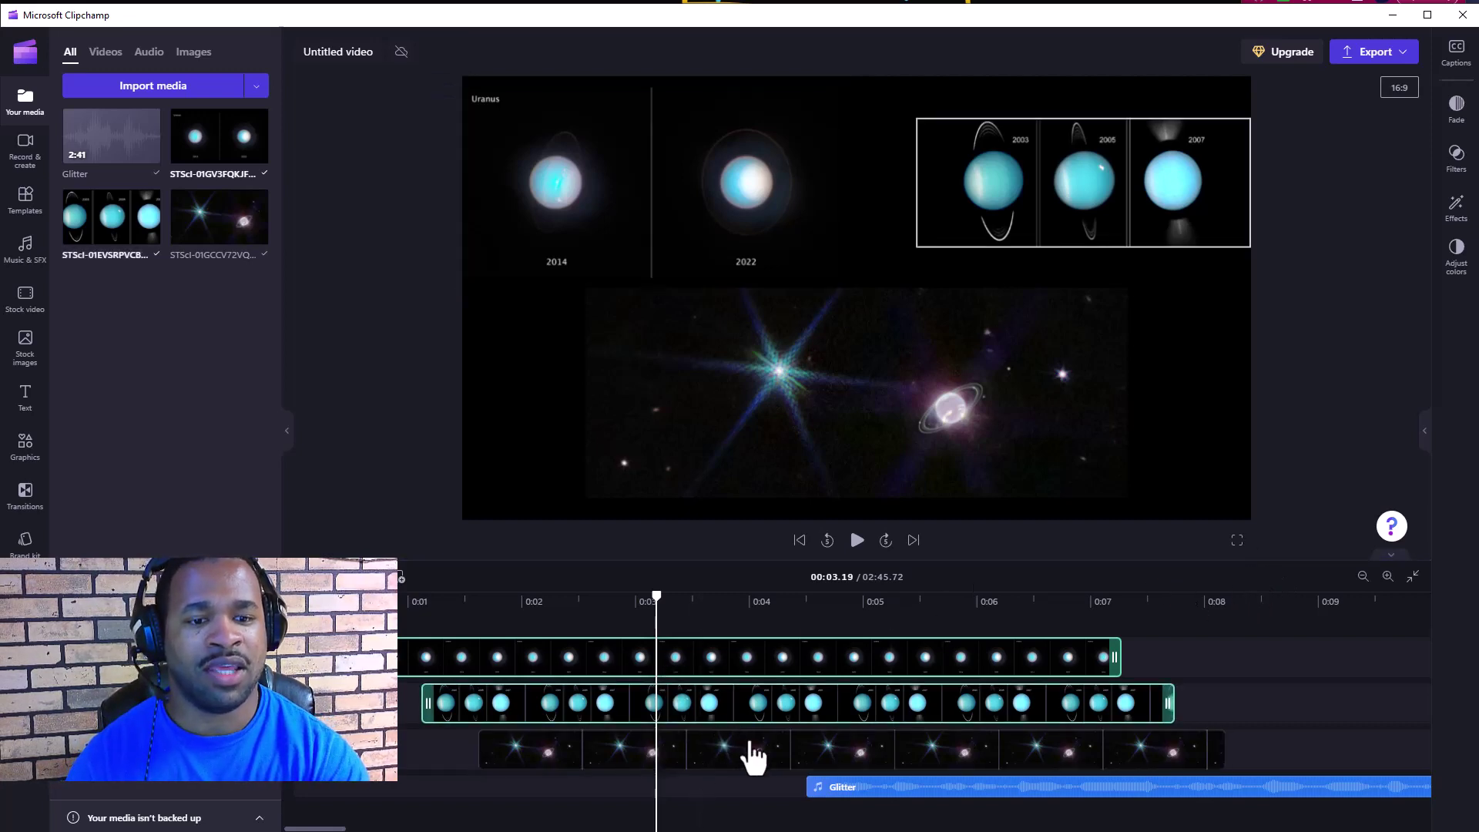
# - Add the star-field and remaining Uranus clips so all three image clips are selected
pyautogui.keyDown('ctrl'); pyautogui.click(709, 753); pyautogui.keyUp('ctrl')
pyautogui.click(715, 768)
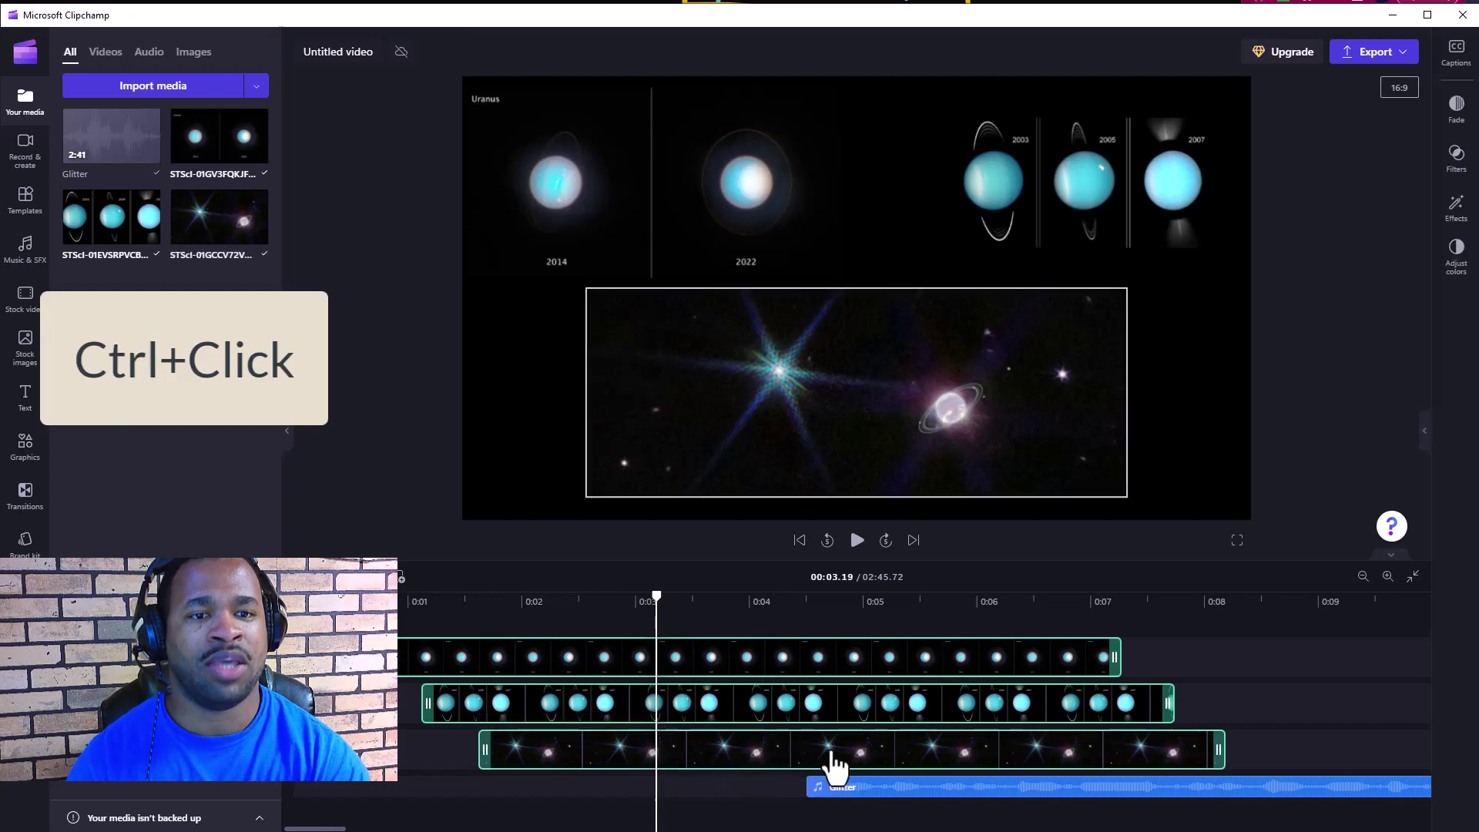
pyautogui.click(991, 709)
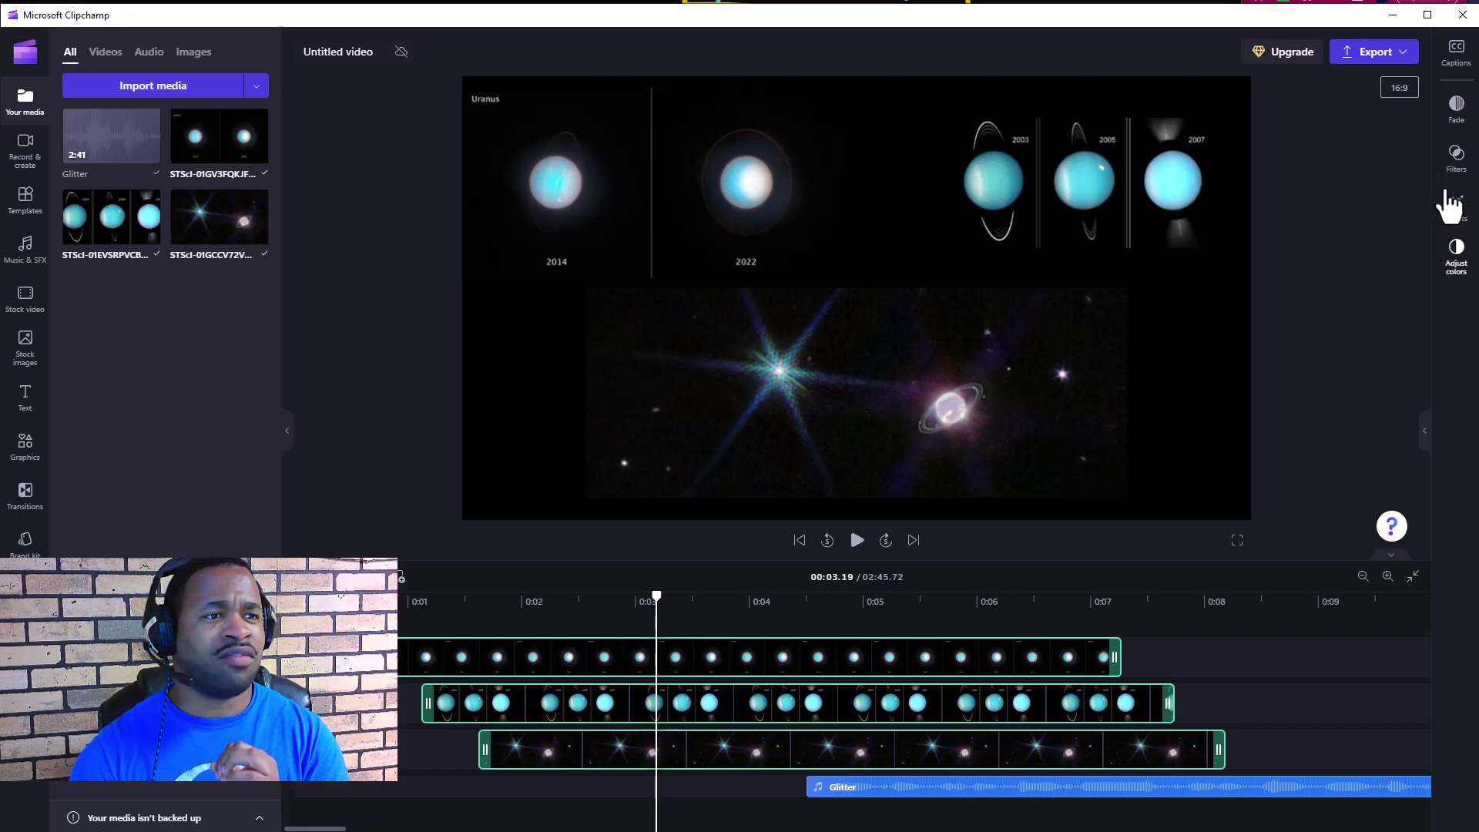
# - Set a 0.9s fade out and a 0.9s fade in on the three selected image clips
pyautogui.click(1456, 108)
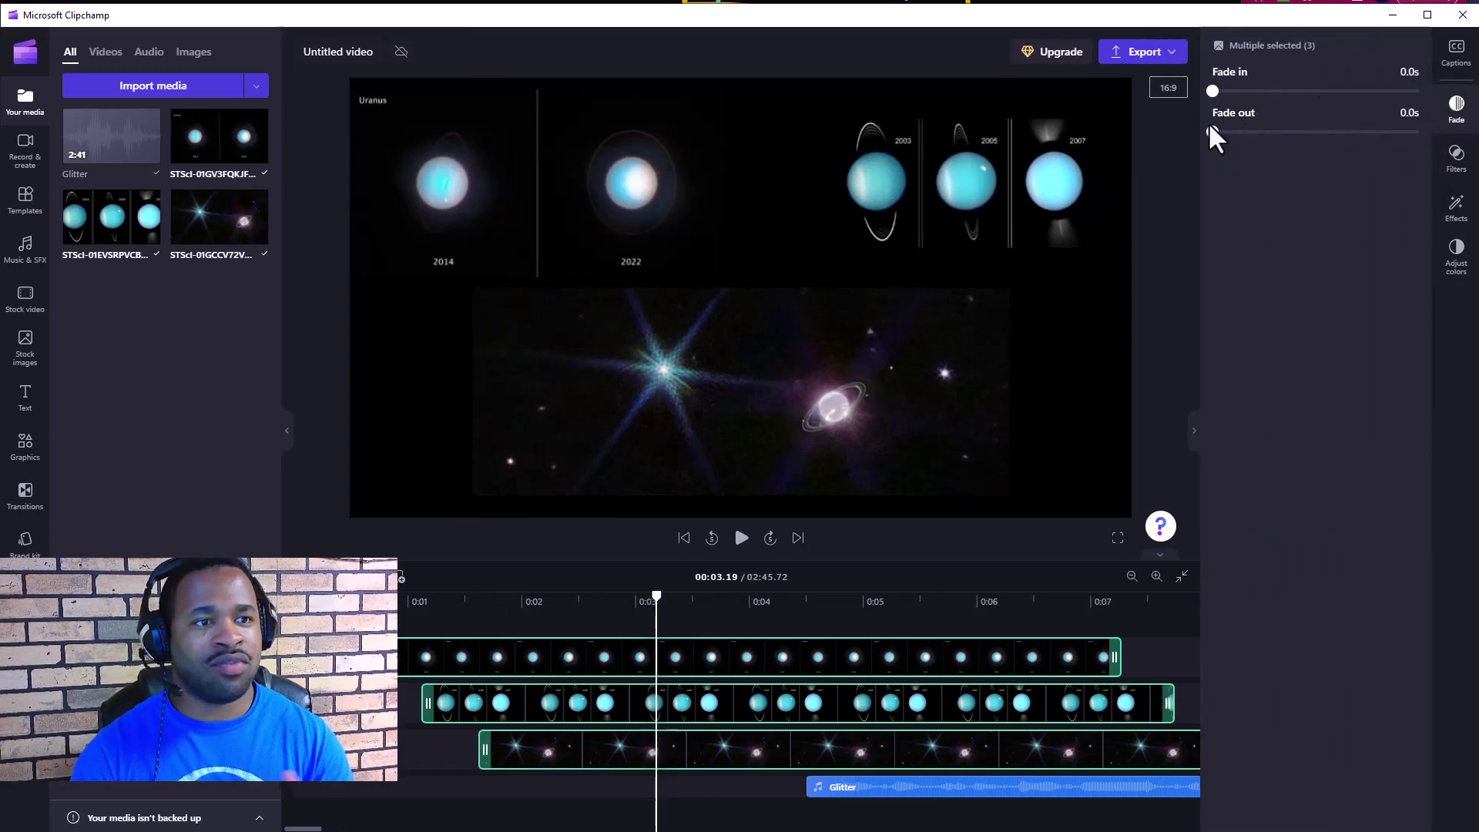
pyautogui.moveTo(1214, 131); pyautogui.dragTo(1301, 136)
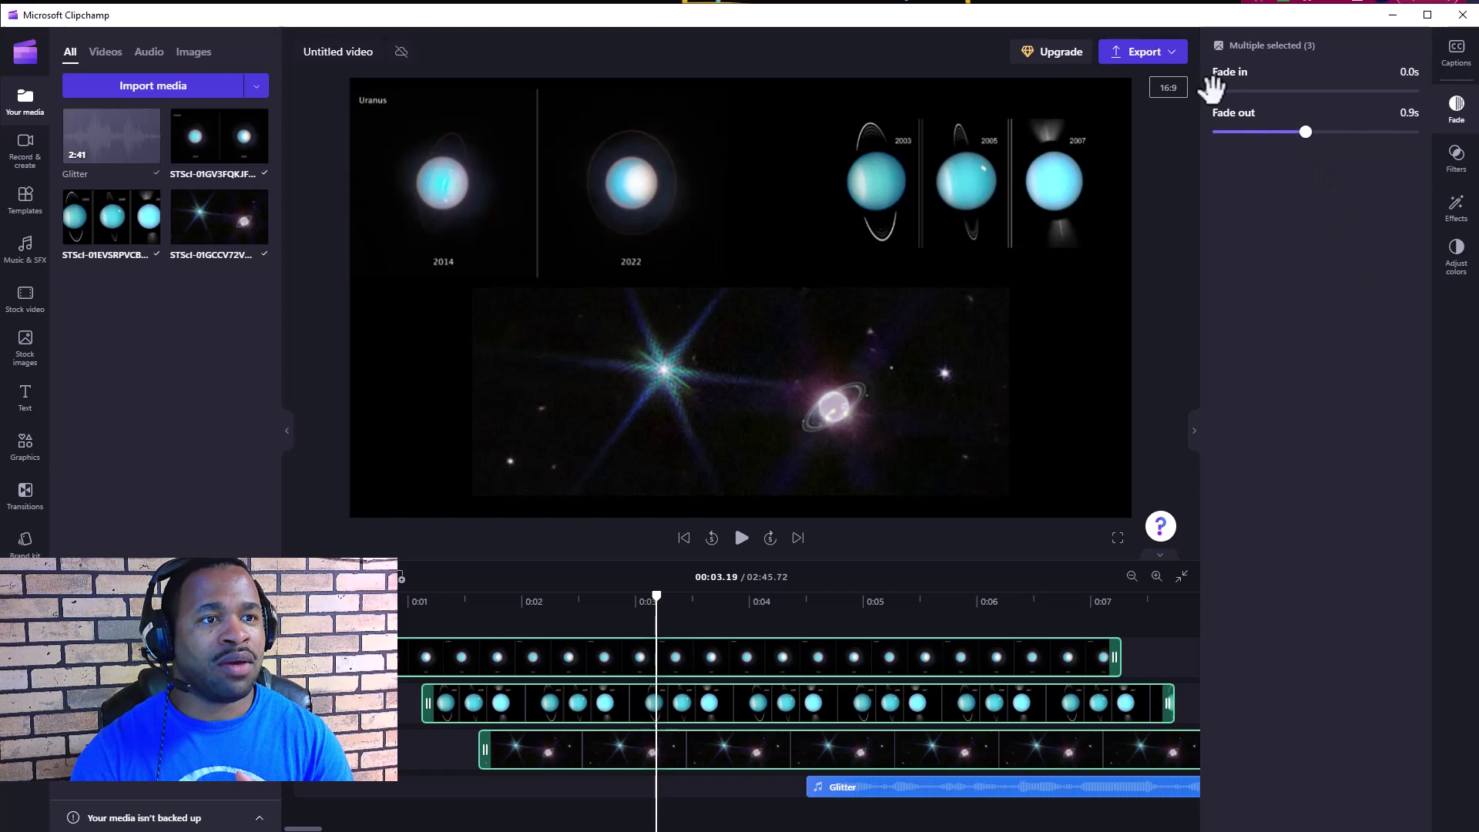
pyautogui.moveTo(1214, 91); pyautogui.dragTo(1304, 93)
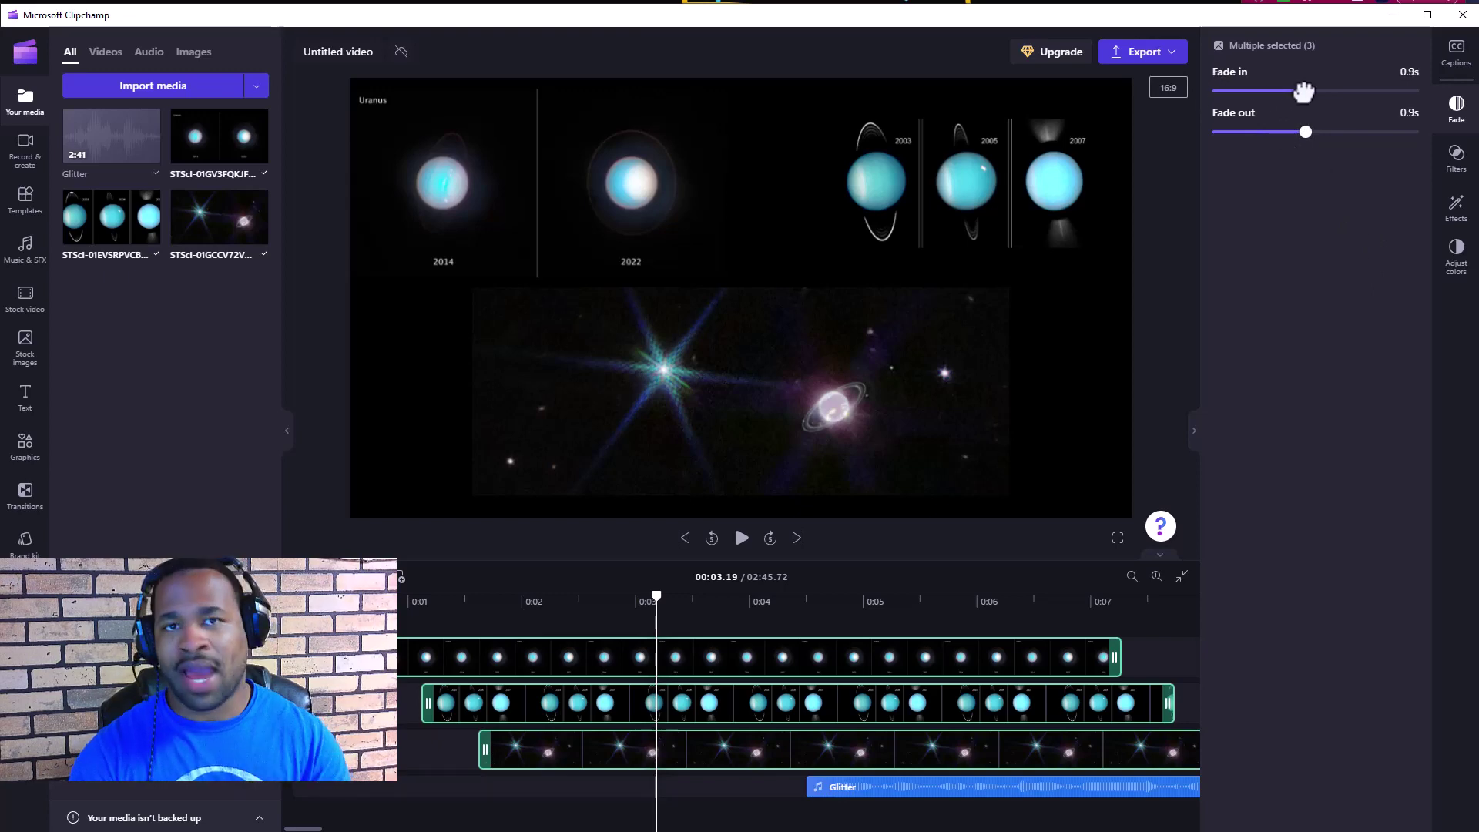
# - Apply the Winter filter to the selected image clips with its intensity lowered slightly
pyautogui.click(1456, 158)
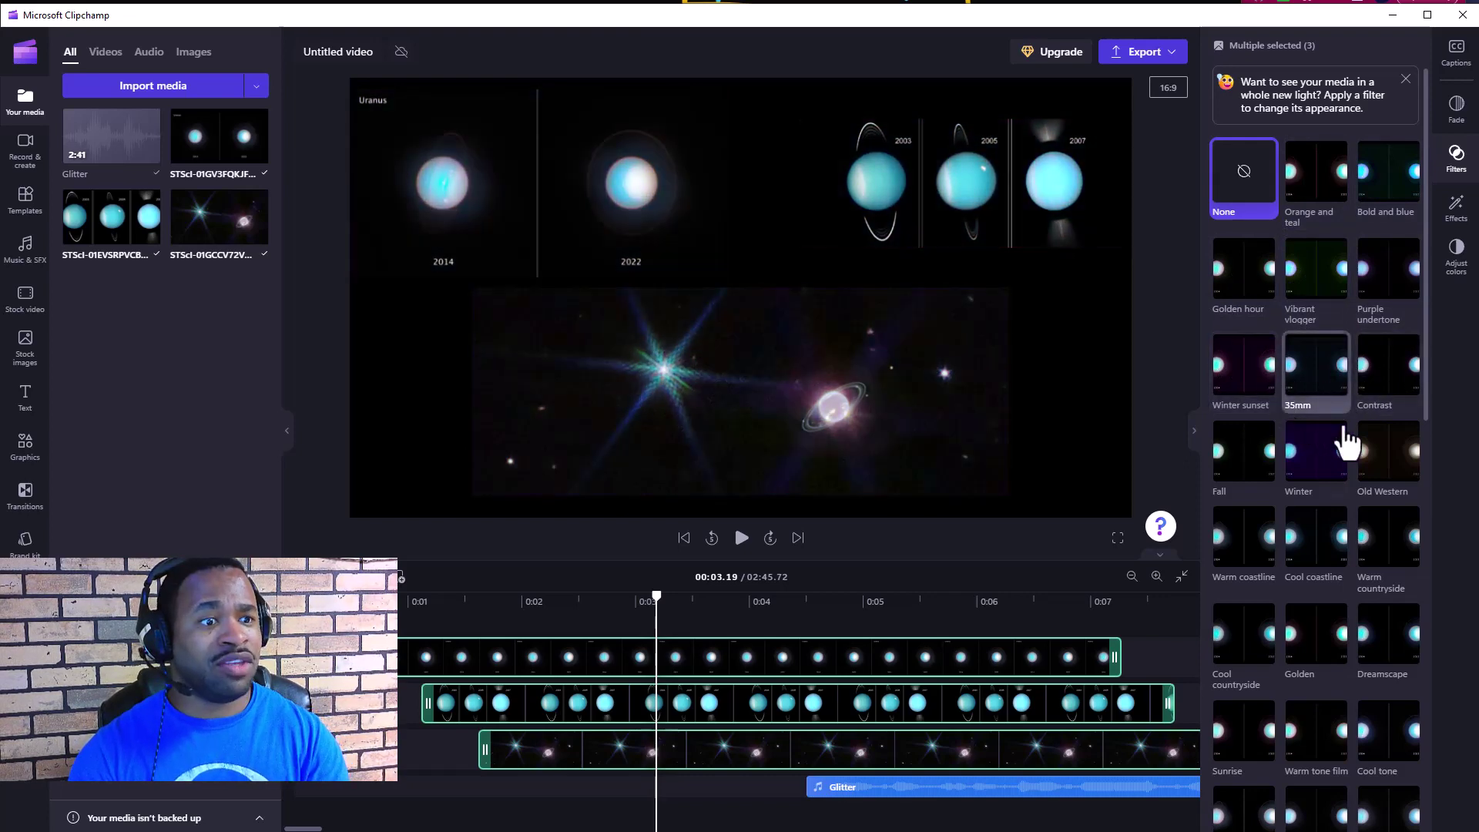
pyautogui.click(1316, 470)
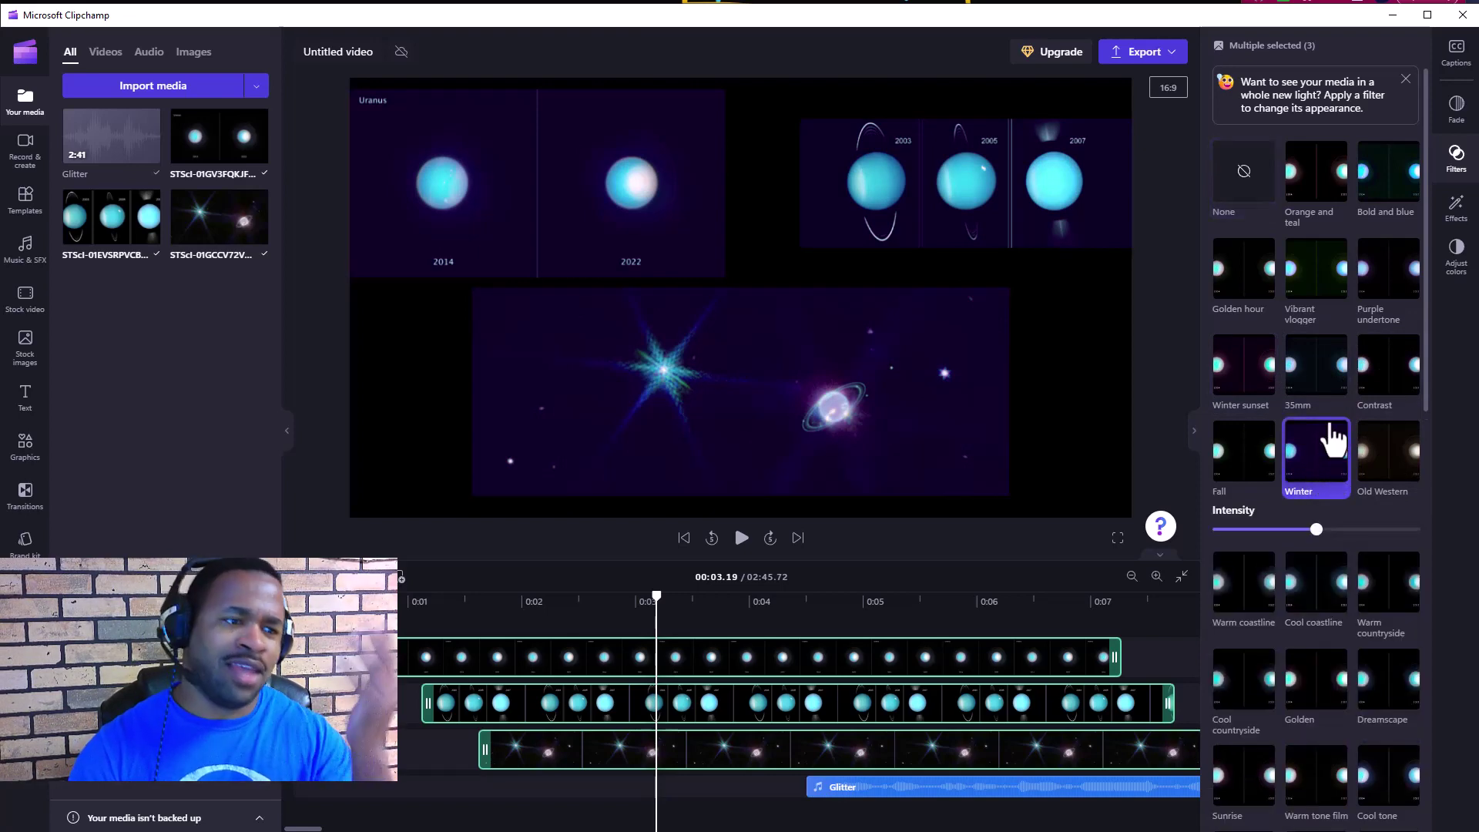
pyautogui.moveTo(1316, 524)
pyautogui.mouseDown()
pyautogui.moveTo(1246, 531)
pyautogui.moveTo(1337, 530)
pyautogui.moveTo(1309, 533)
pyautogui.mouseUp()
pyautogui.scroll(-8, 1387, 522)
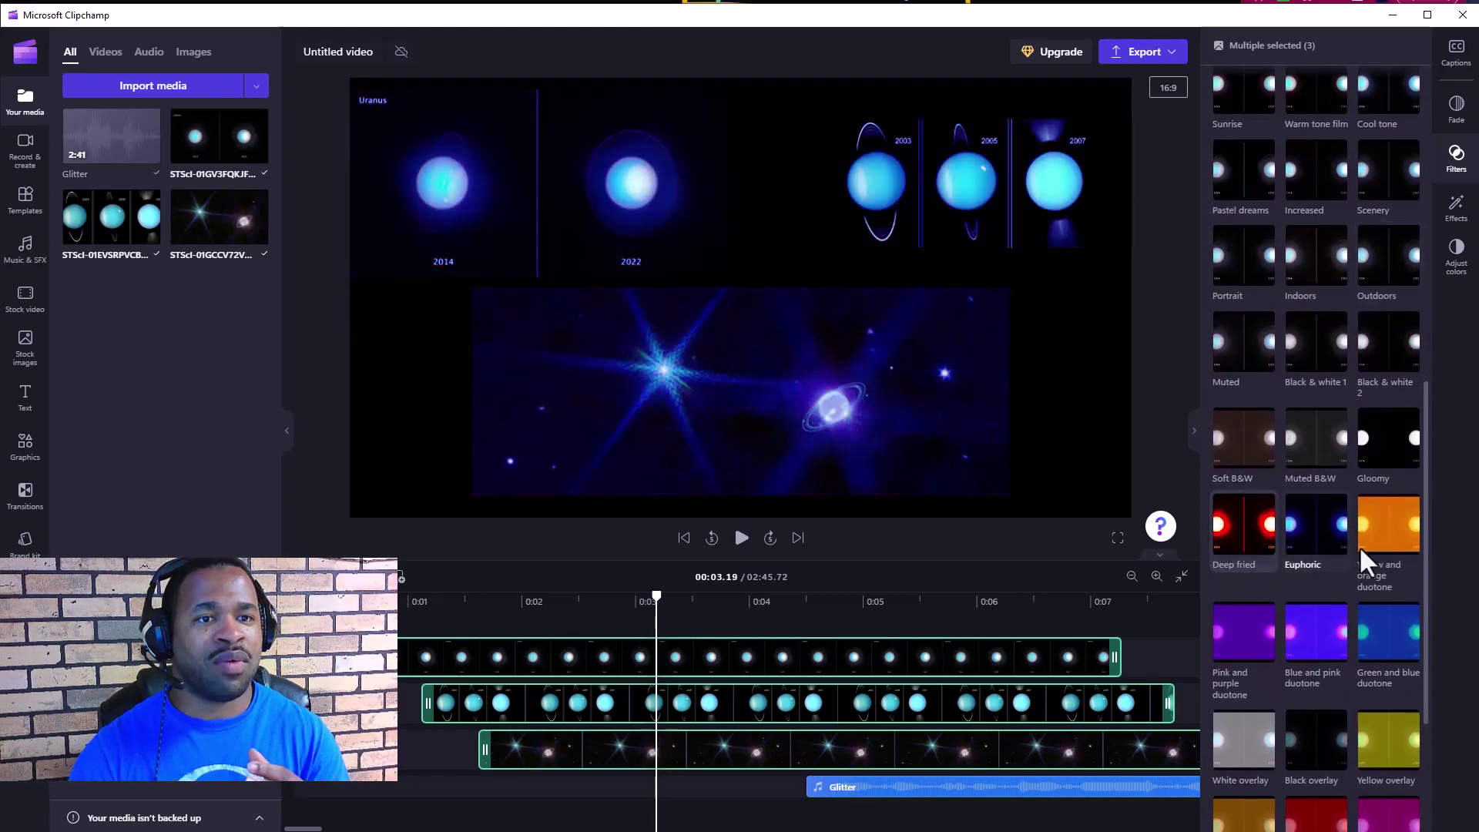
pyautogui.scroll(-3, 1371, 632)
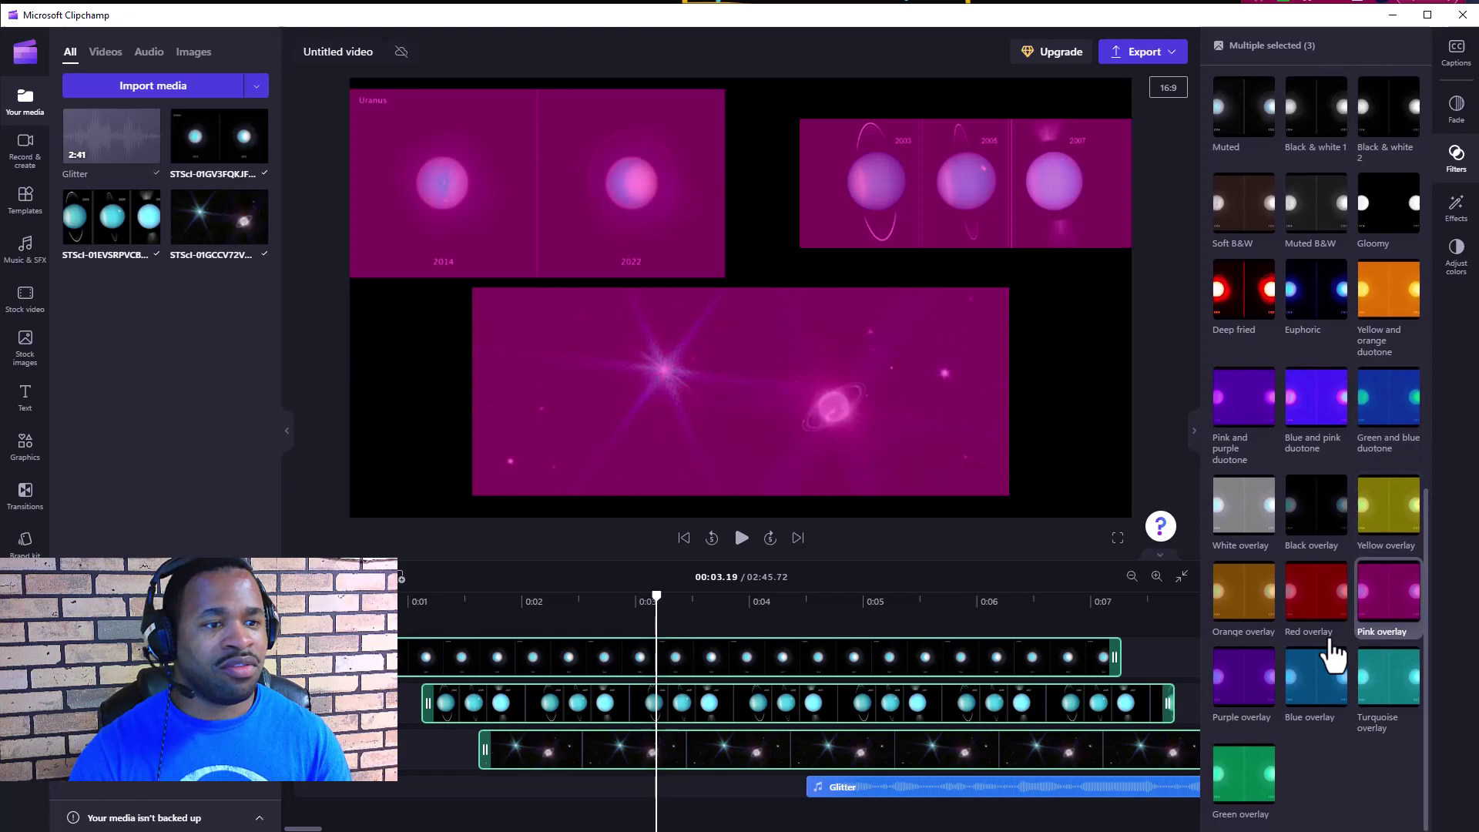
# - Bring up the Effects choices for the three selected image clips and nudge them along the timeline
pyautogui.click(1341, 532)
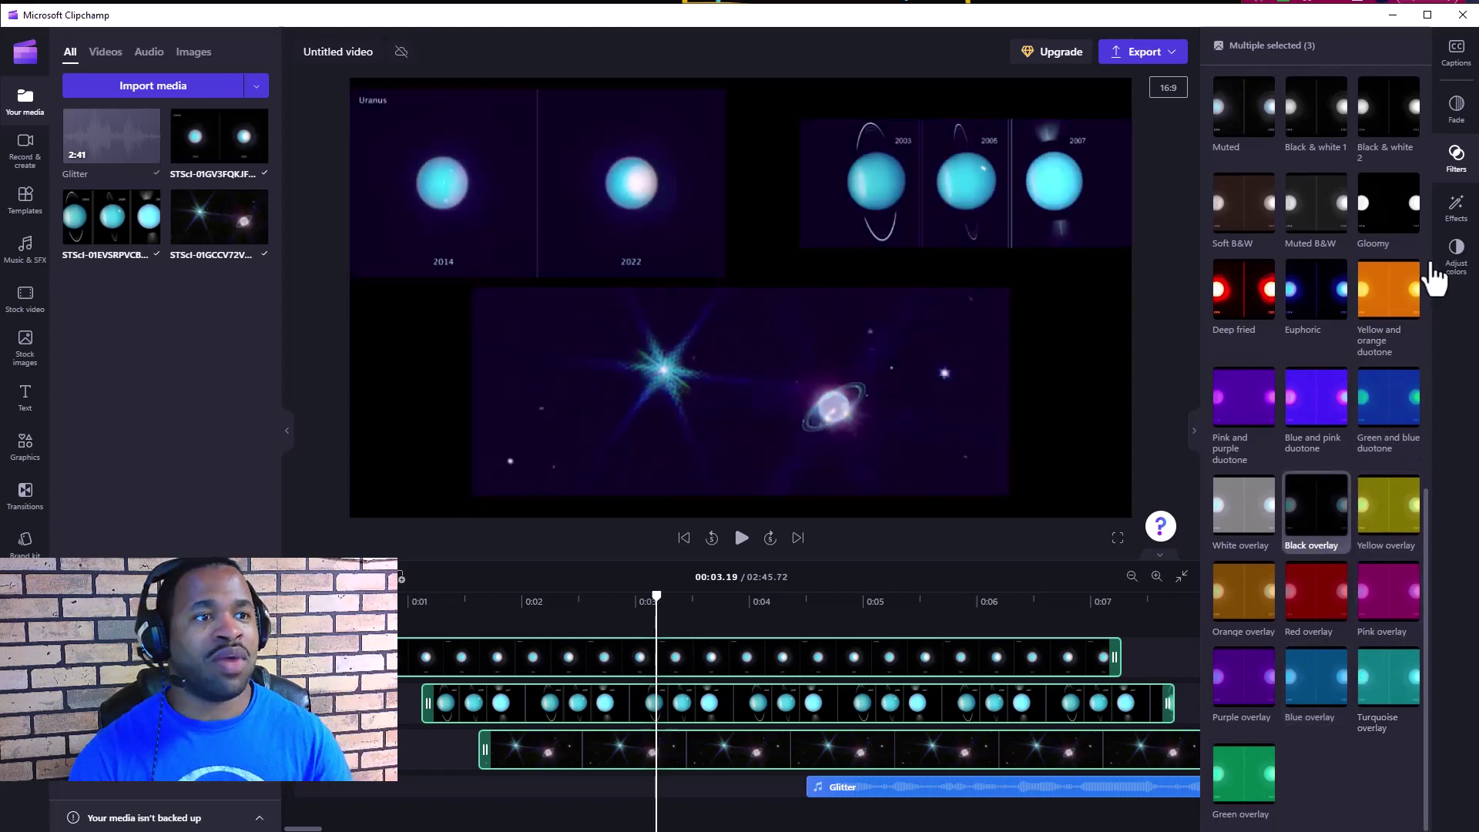
pyautogui.click(1455, 216)
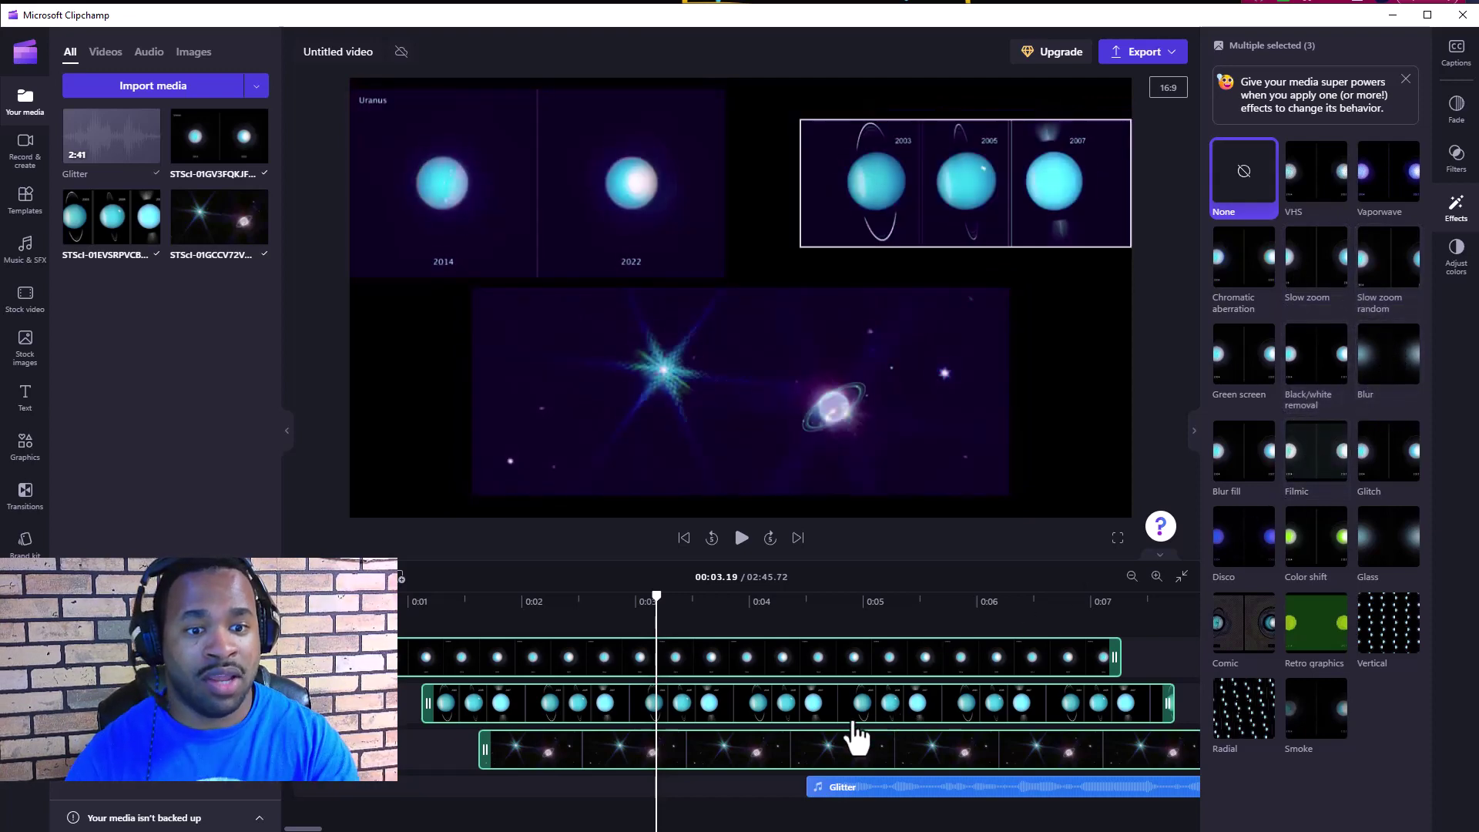
pyautogui.moveTo(703, 720)
pyautogui.mouseDown()
pyautogui.moveTo(757, 726)
pyautogui.moveTo(660, 677)
pyautogui.moveTo(733, 703)
pyautogui.moveTo(778, 677)
pyautogui.moveTo(682, 718)
pyautogui.moveTo(710, 706)
pyautogui.moveTo(687, 703)
pyautogui.moveTo(706, 721)
pyautogui.mouseUp()
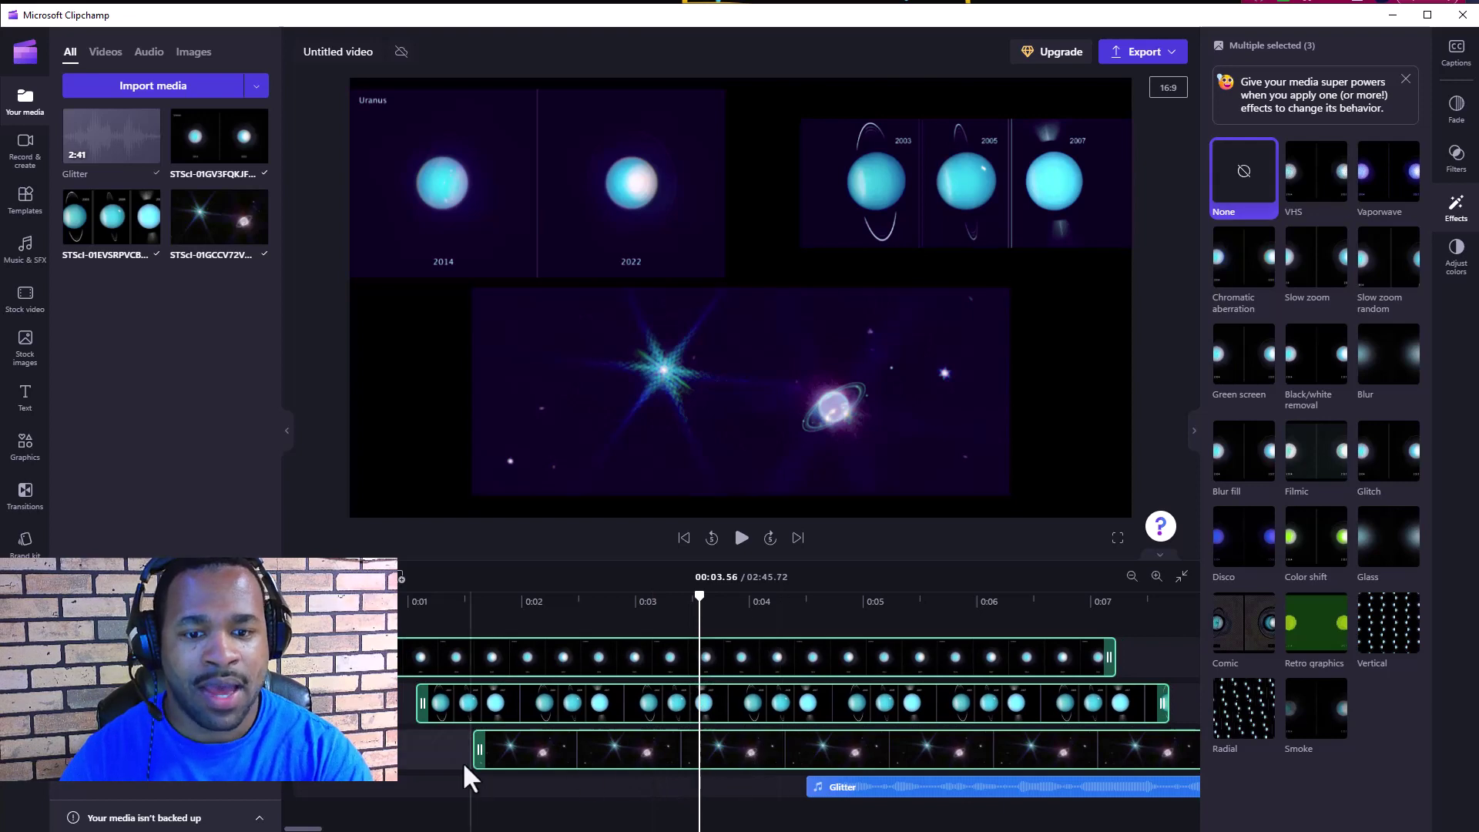
# - Select the two upper Uranus clips, apply Blur to them, and adjust the blur strength
pyautogui.click(423, 763)
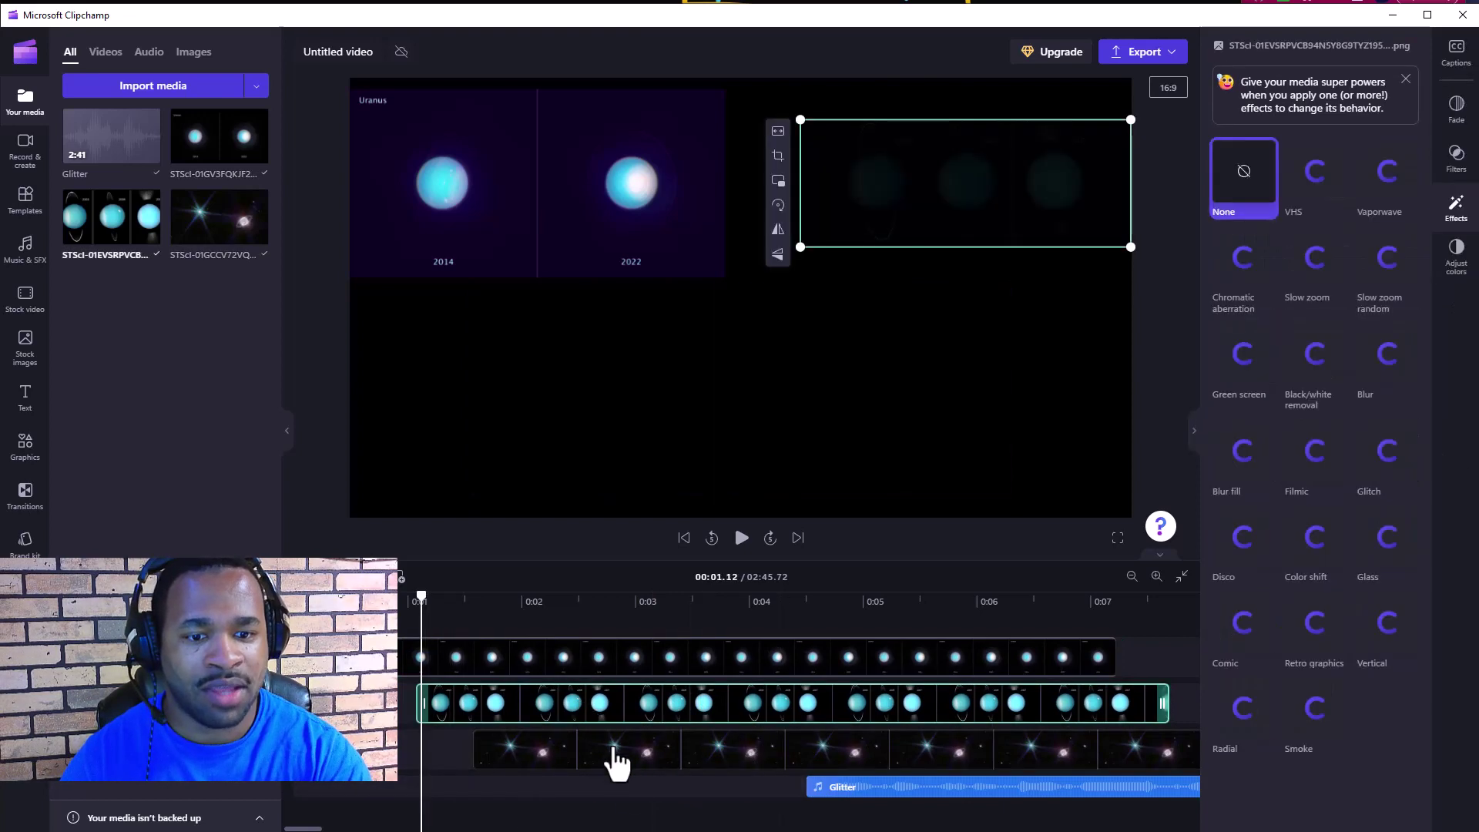
pyautogui.keyDown('shift'); pyautogui.click(568, 665); pyautogui.keyUp('shift')
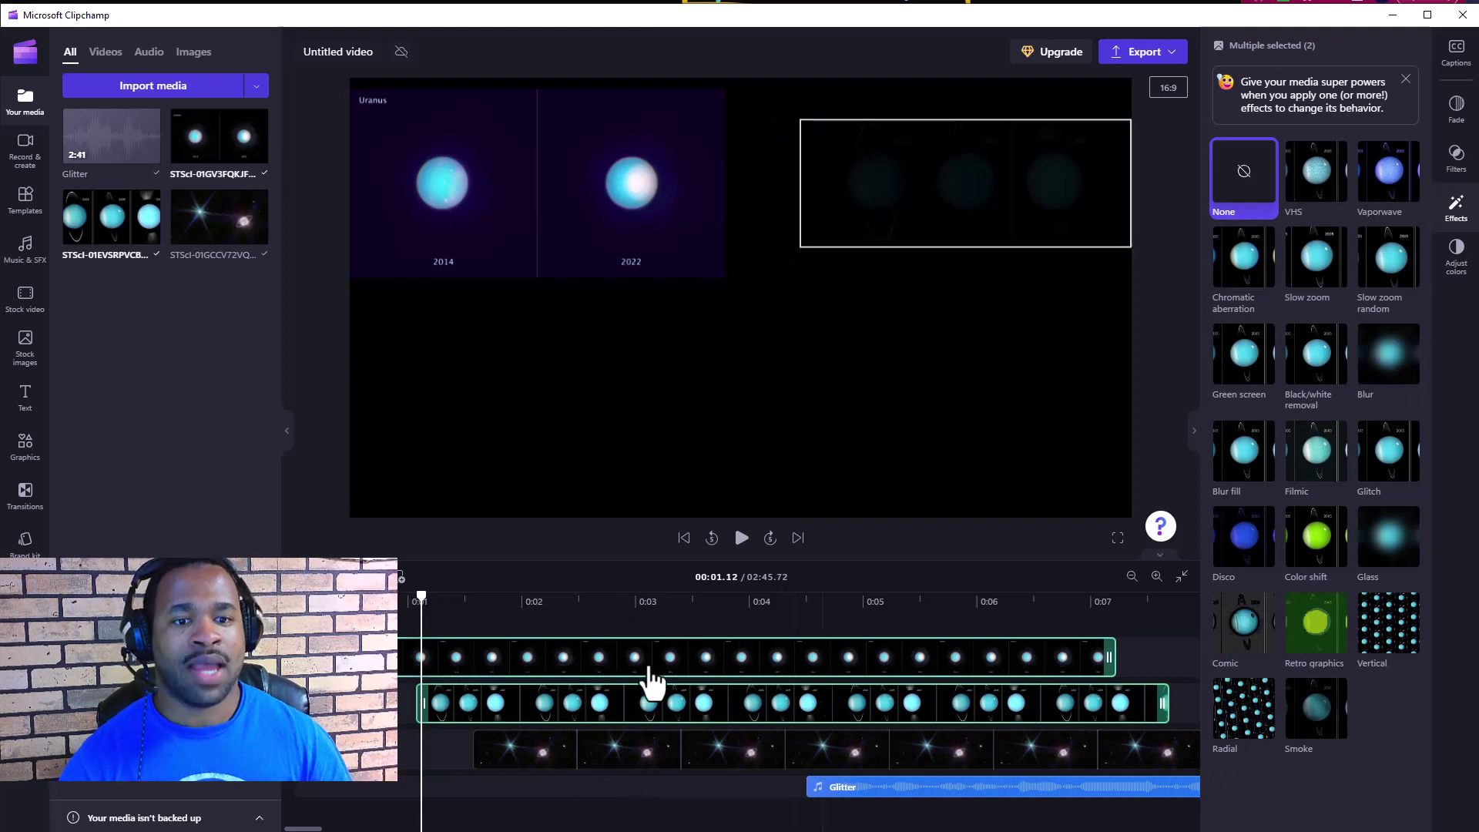
pyautogui.click(615, 601)
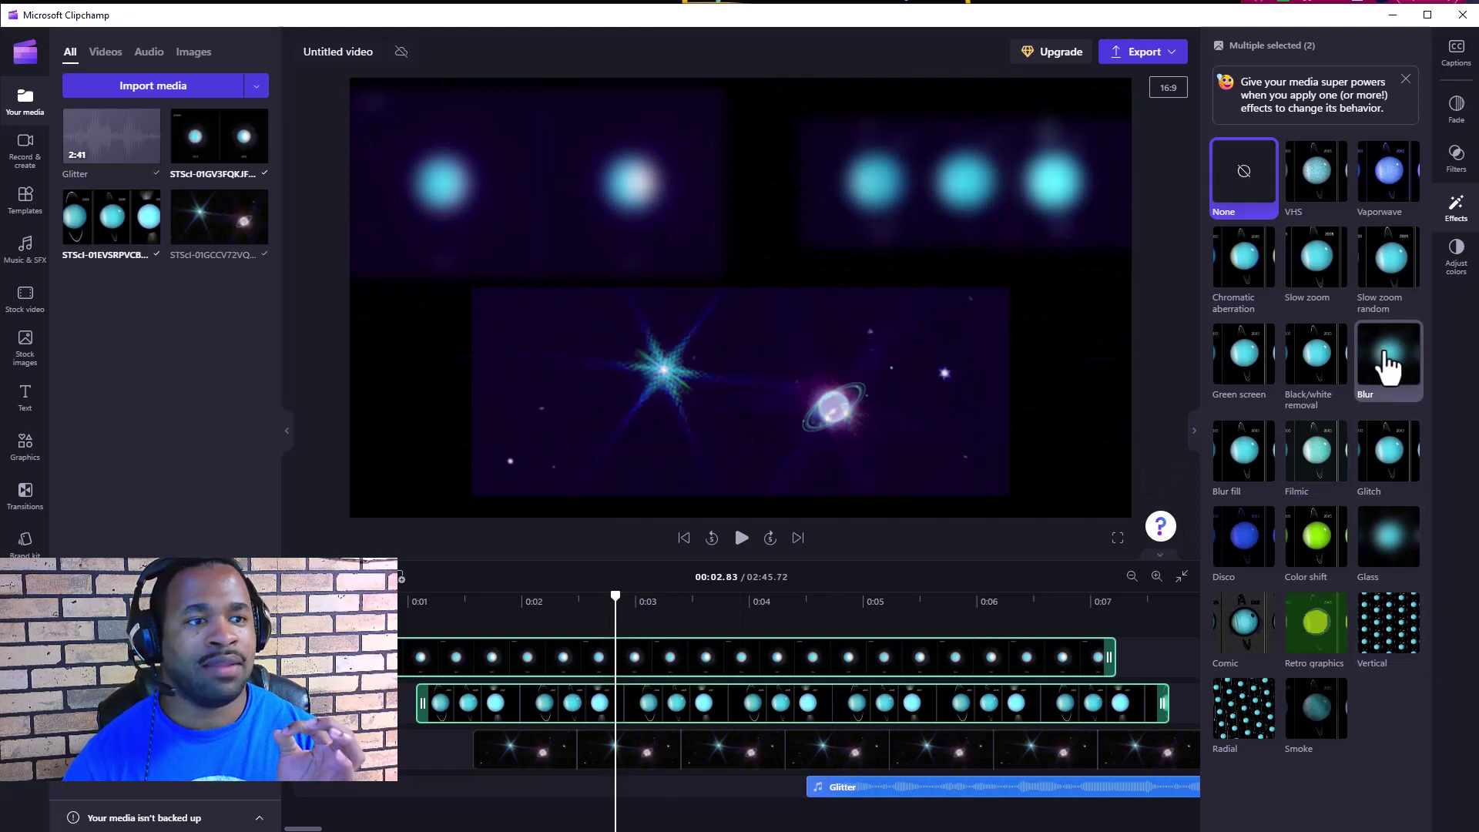
pyautogui.click(1384, 366)
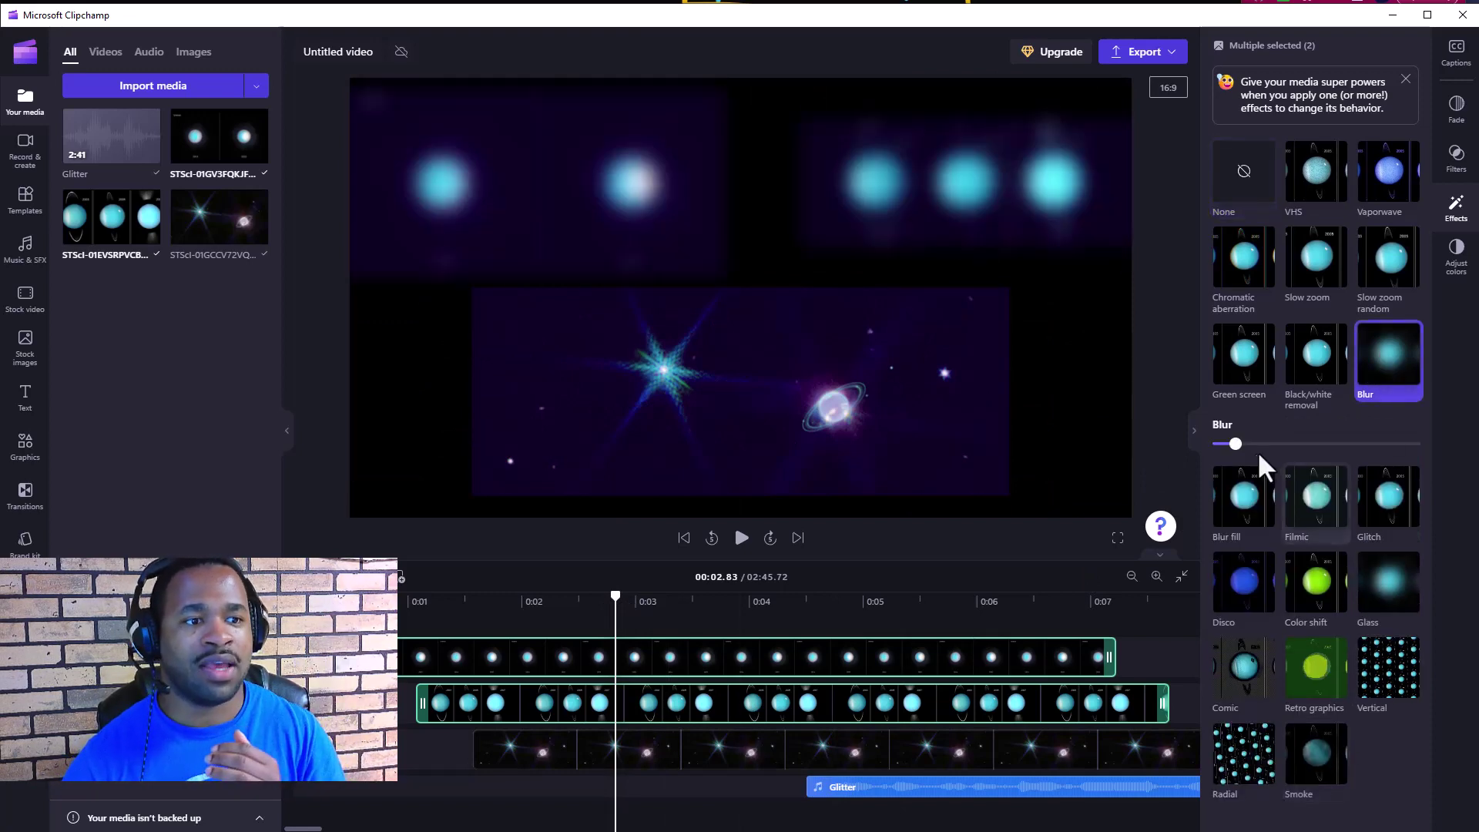
pyautogui.moveTo(1228, 437); pyautogui.dragTo(1237, 477)
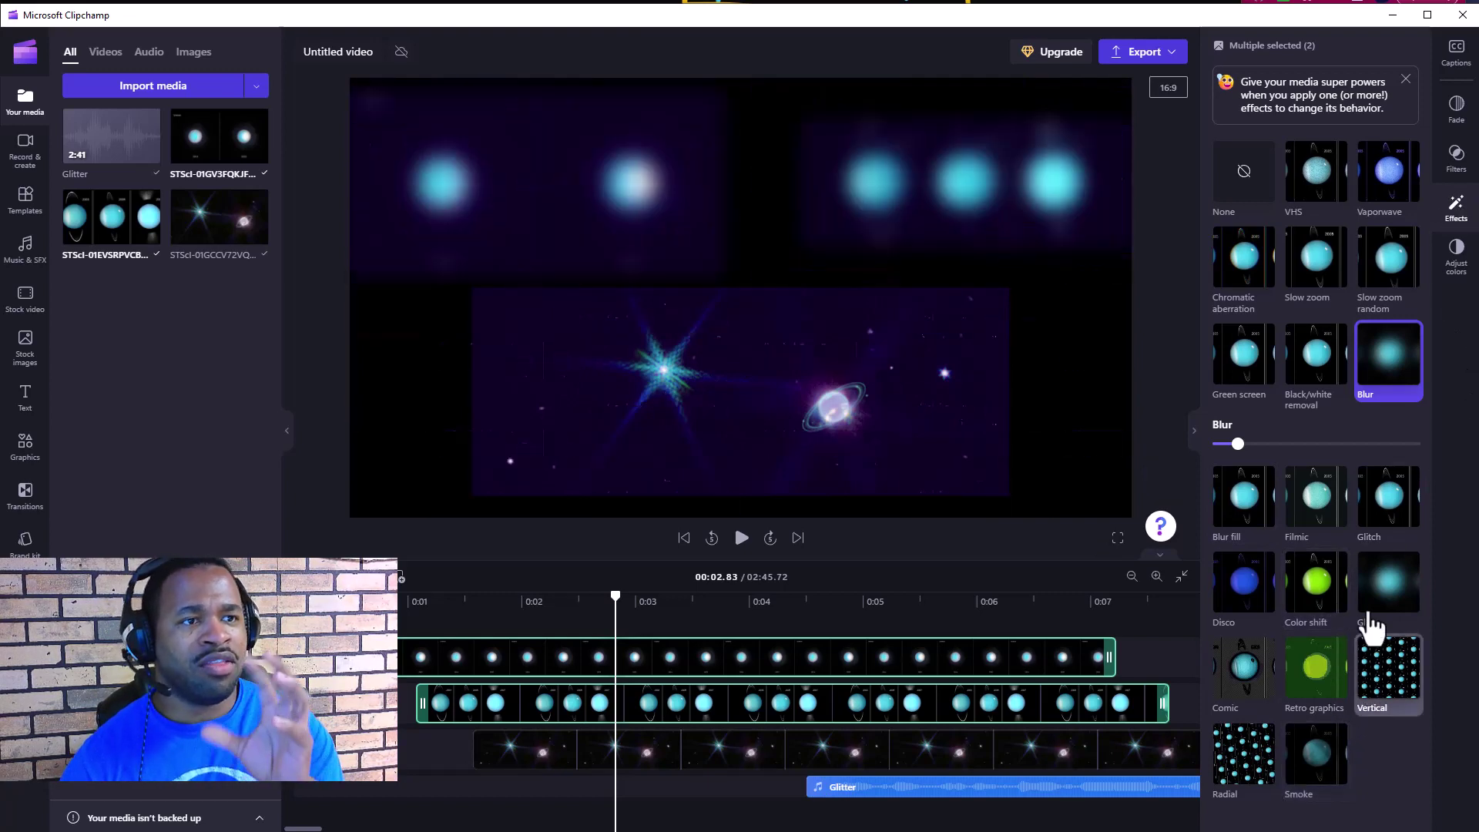
# - Review the Adjust colors sliders for the blurred clips, then deselect all clips
pyautogui.click(1457, 259)
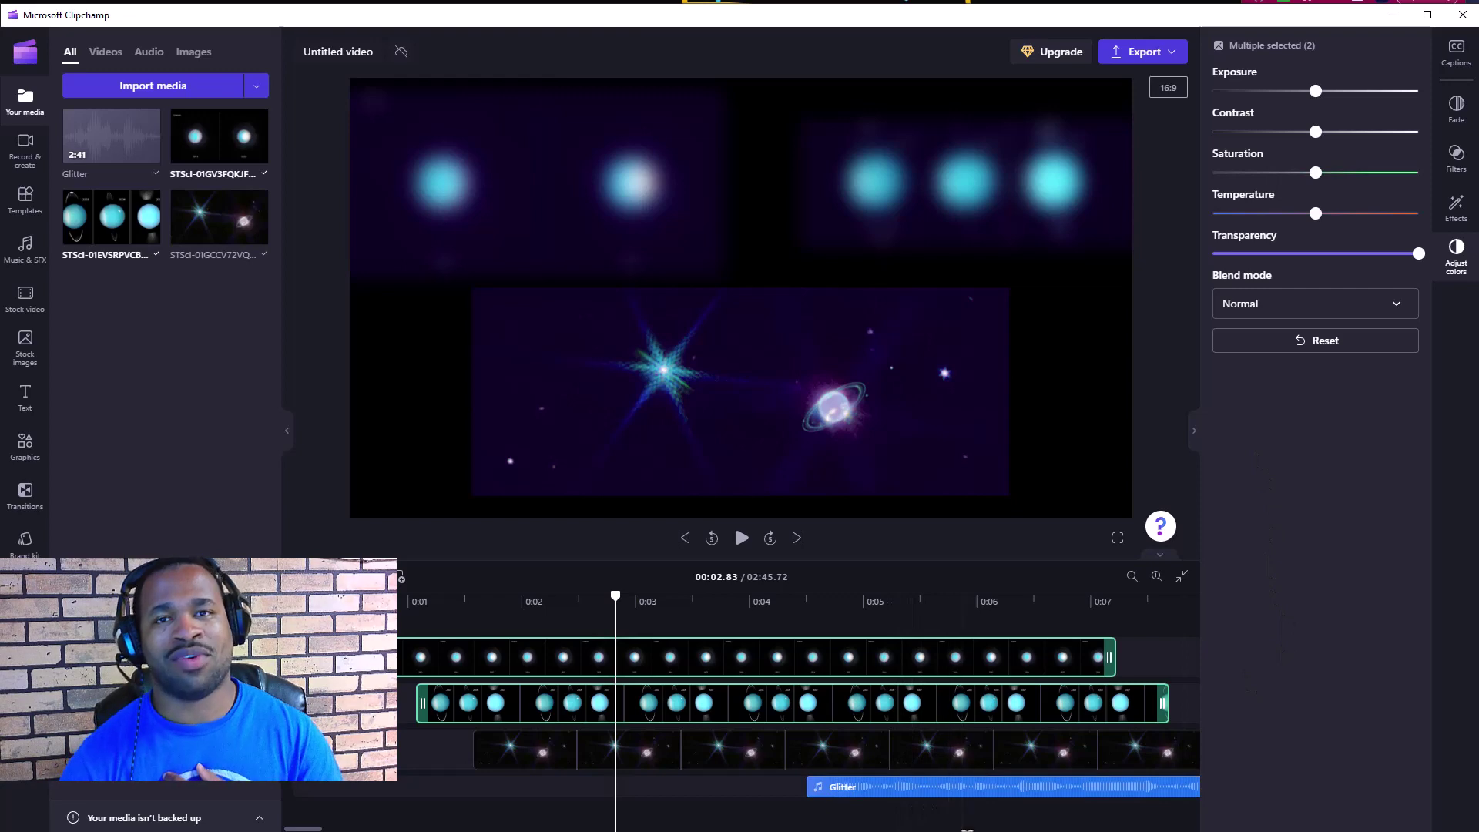
pyautogui.click(726, 821)
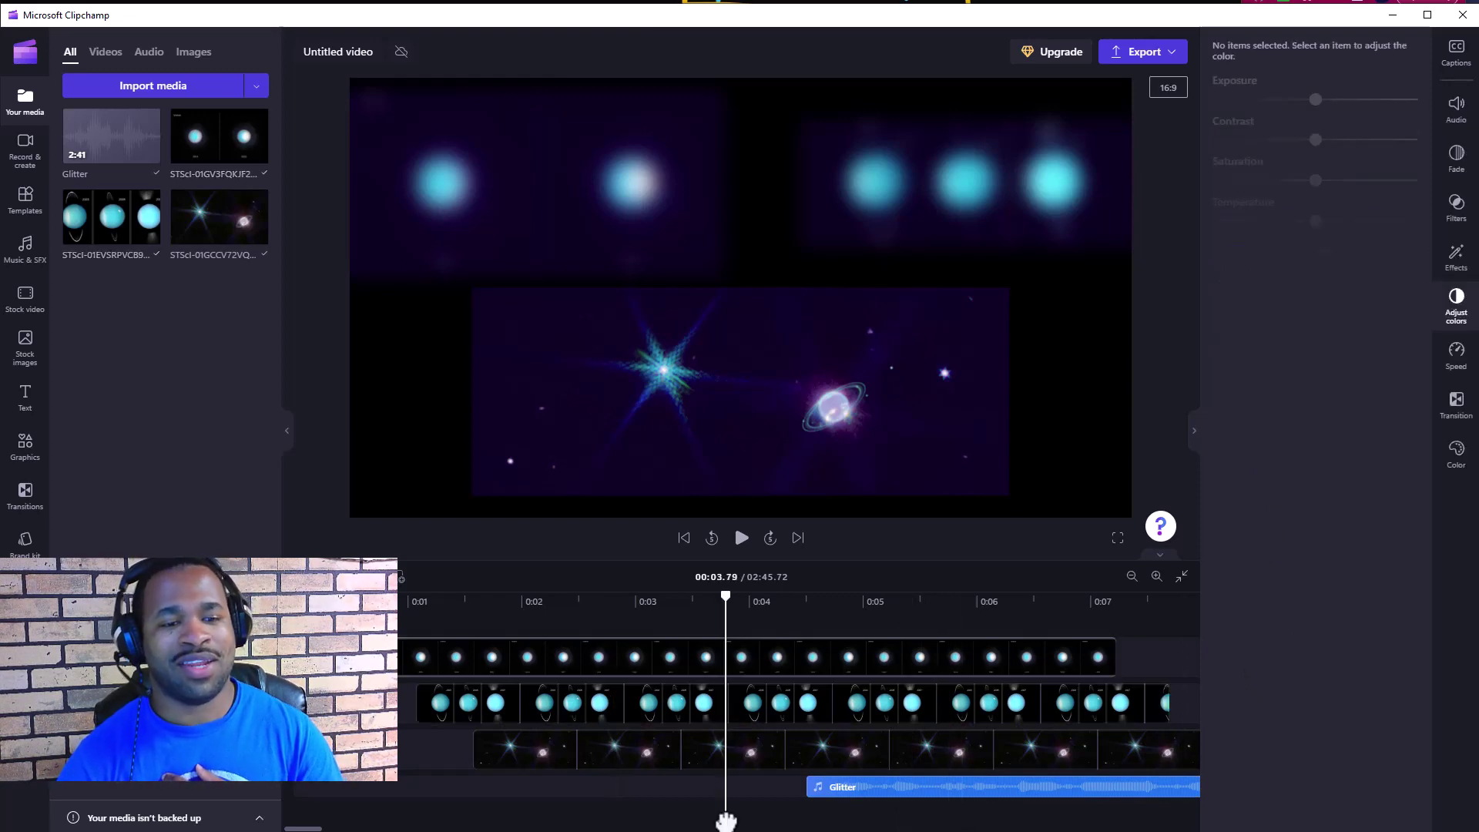
# - Select the top and second Uranus clips, the nebula clip and the Glitter audio track together
pyautogui.click(943, 661)
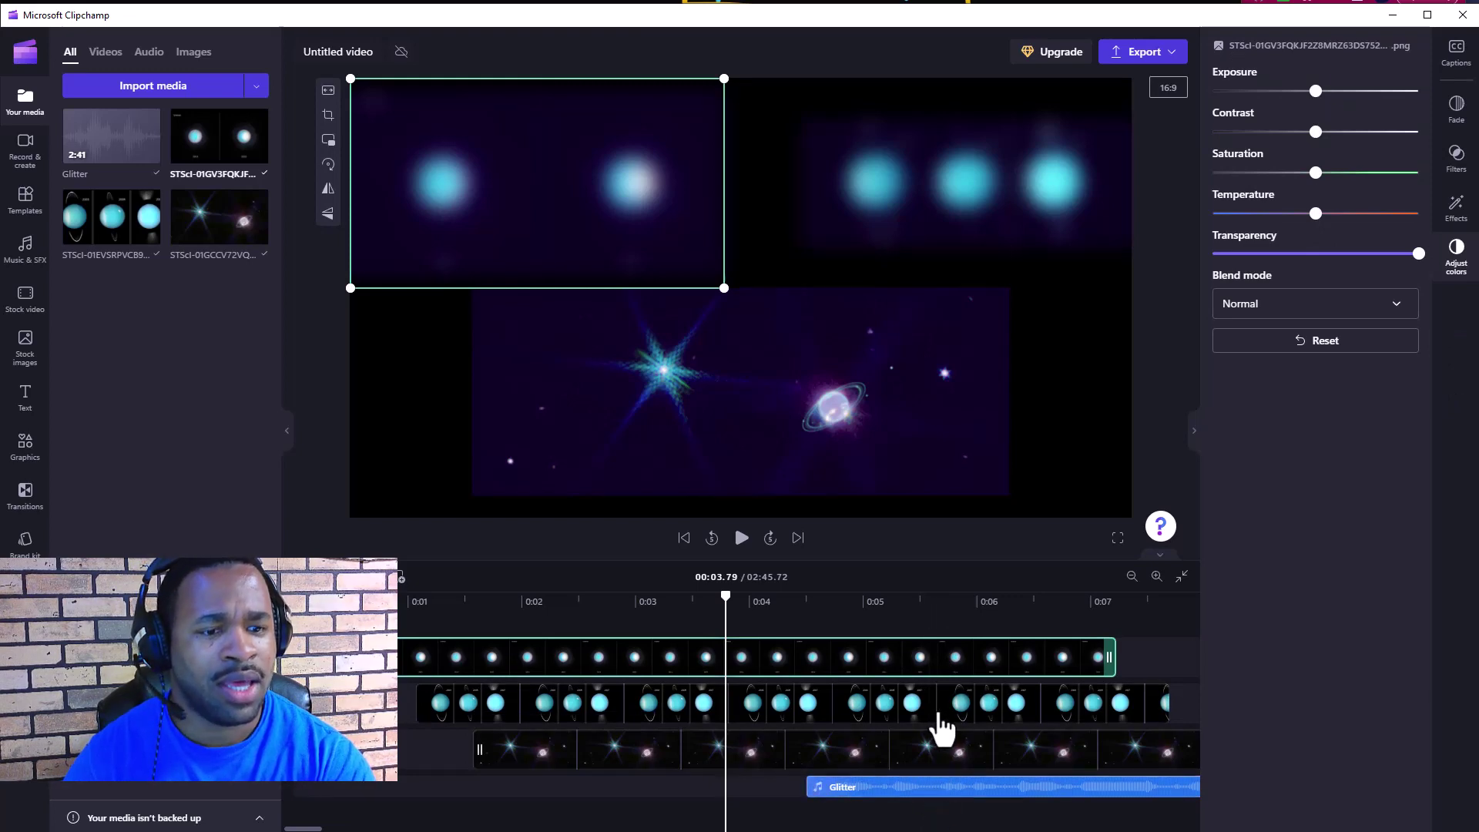
pyautogui.keyDown('shift'); pyautogui.click(939, 723); pyautogui.keyUp('shift')
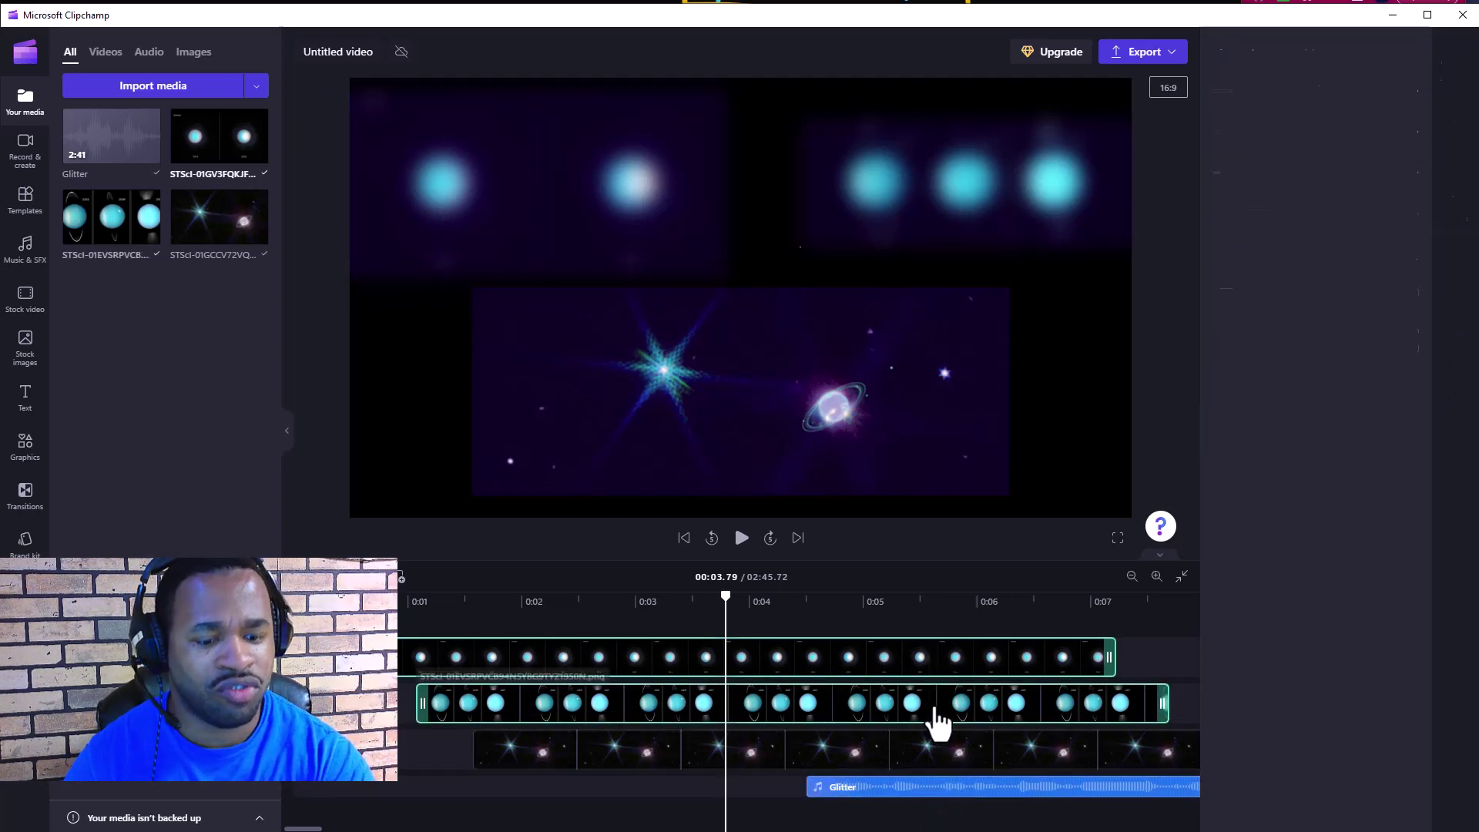
pyautogui.keyDown('shift'); pyautogui.click(950, 753); pyautogui.keyUp('shift')
pyautogui.keyDown('shift'); pyautogui.click(966, 788); pyautogui.keyUp('shift')
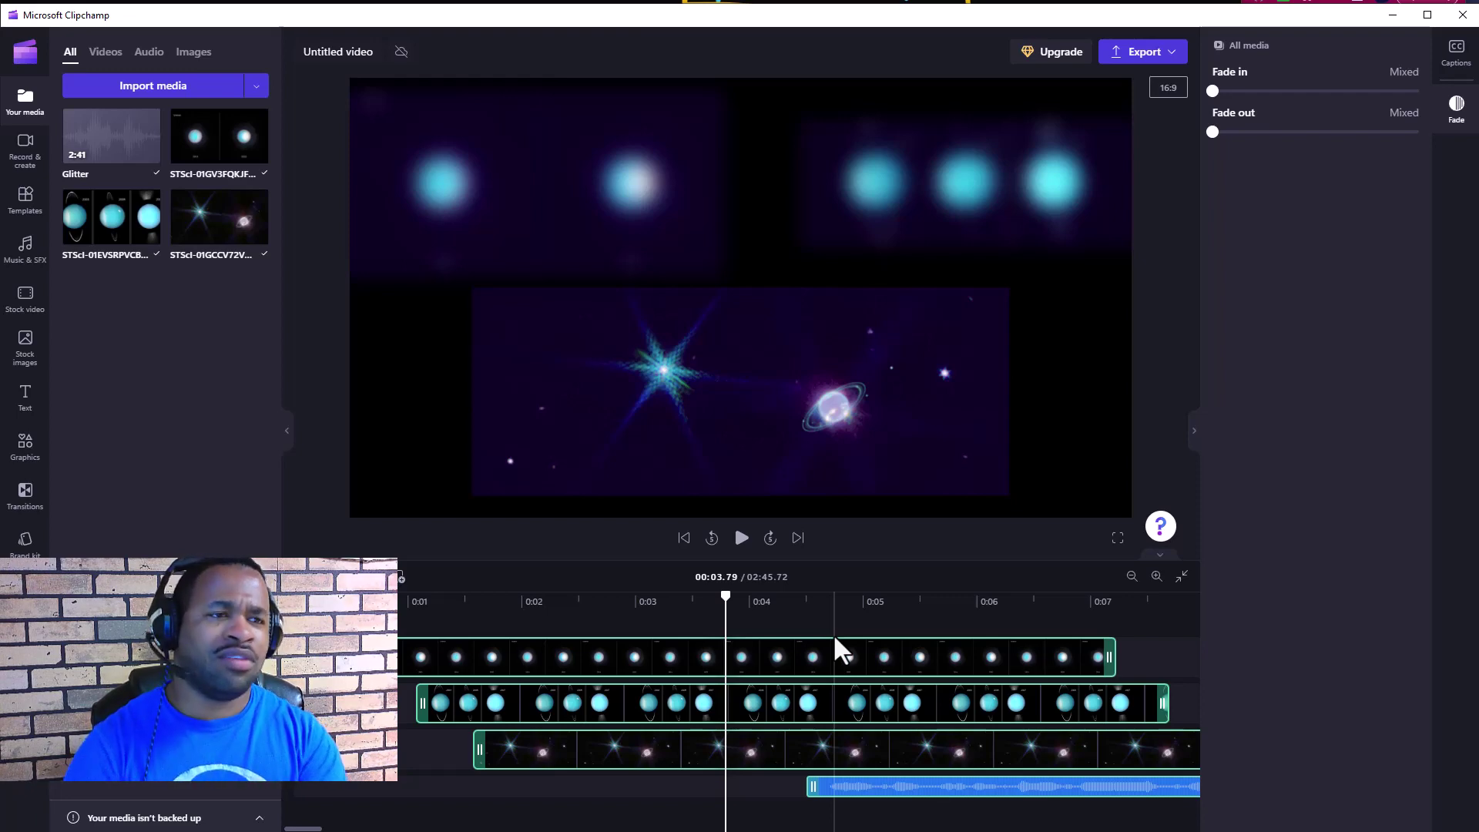
# - Give all selected clips and the Glitter track a 0.5s fade in and 0.6s fade out
pyautogui.click(1463, 55)
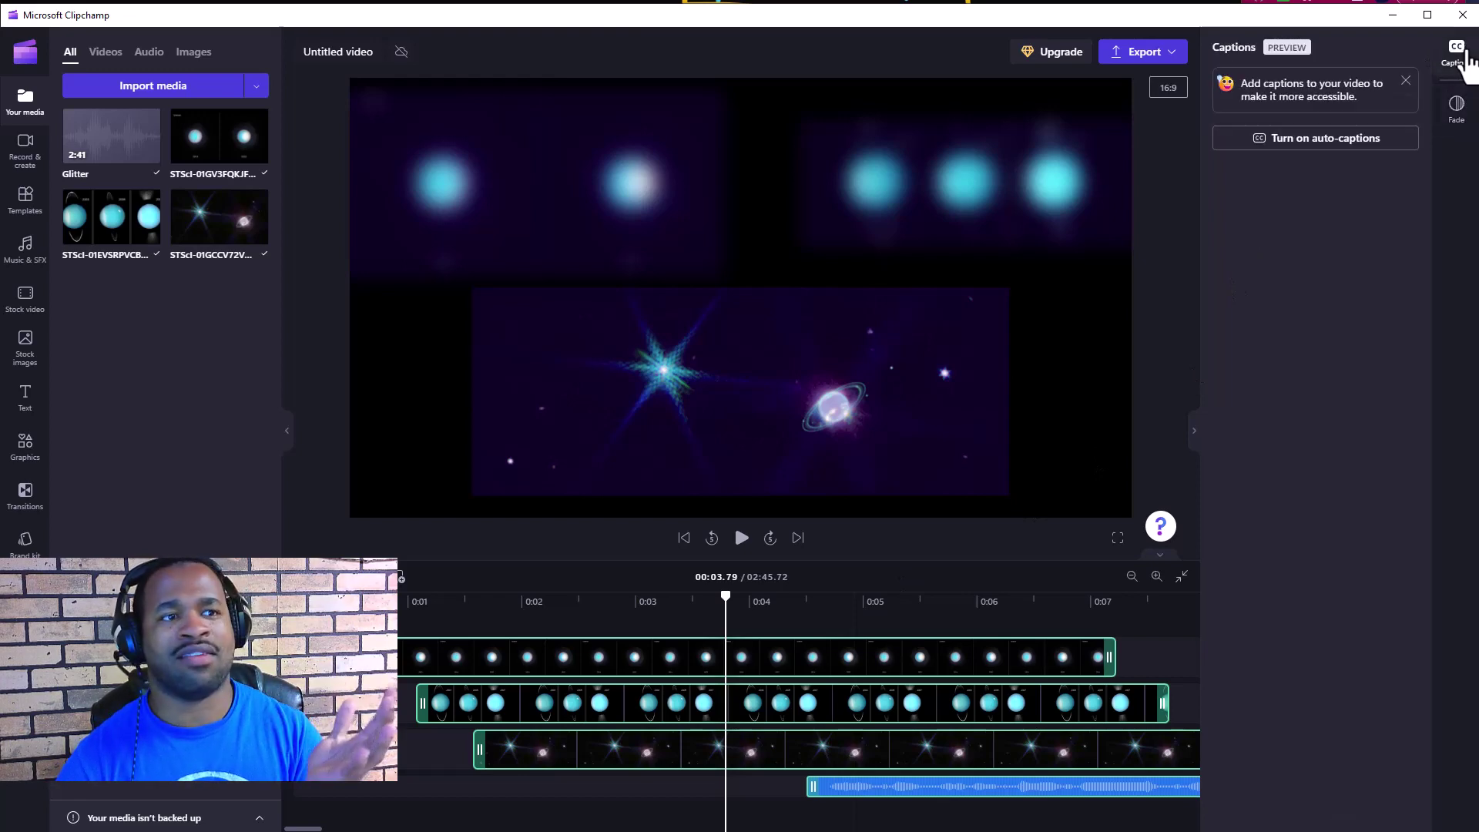
pyautogui.click(1464, 112)
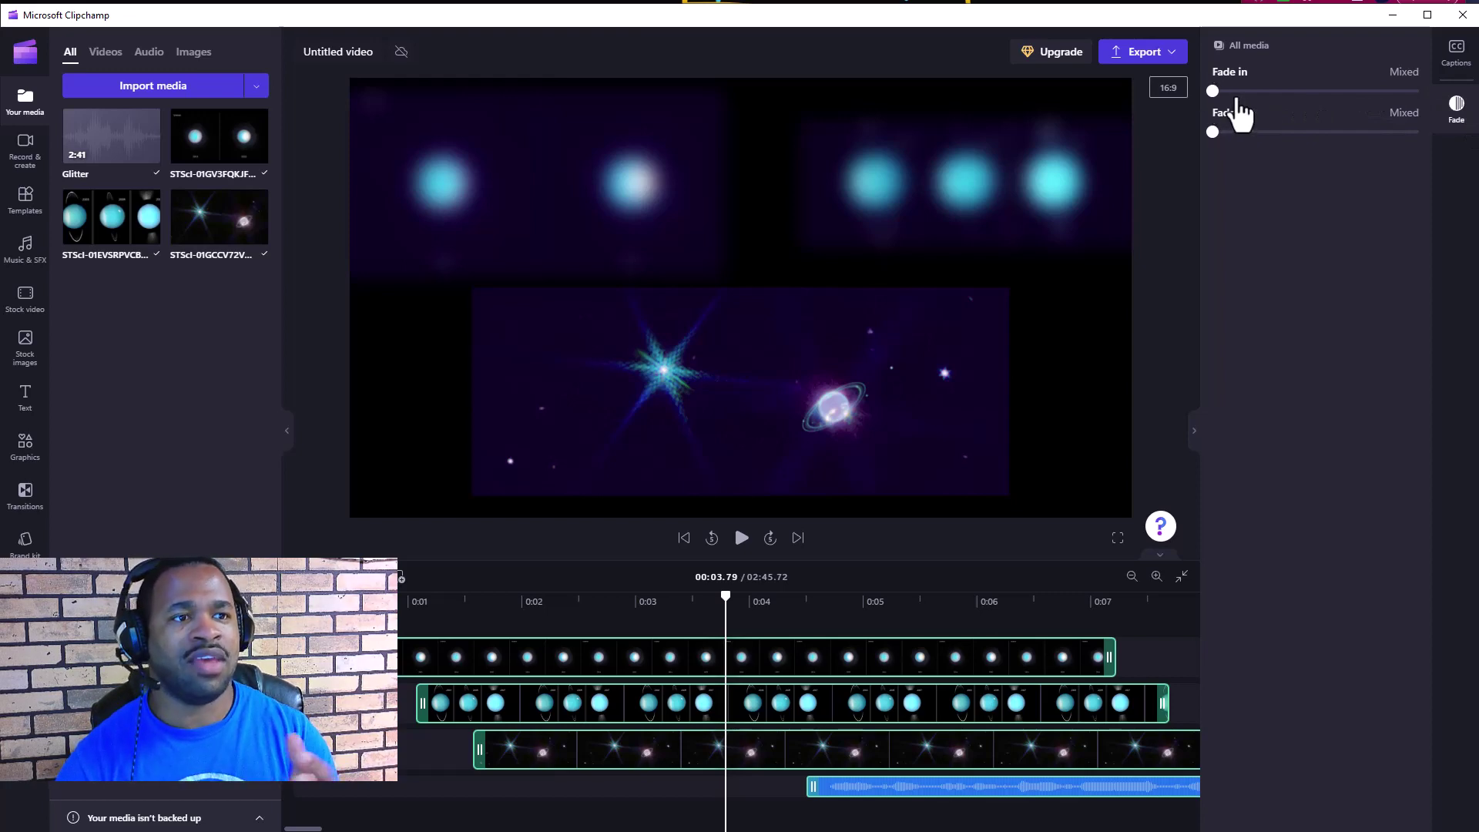
pyautogui.moveTo(1214, 88); pyautogui.dragTo(1278, 131)
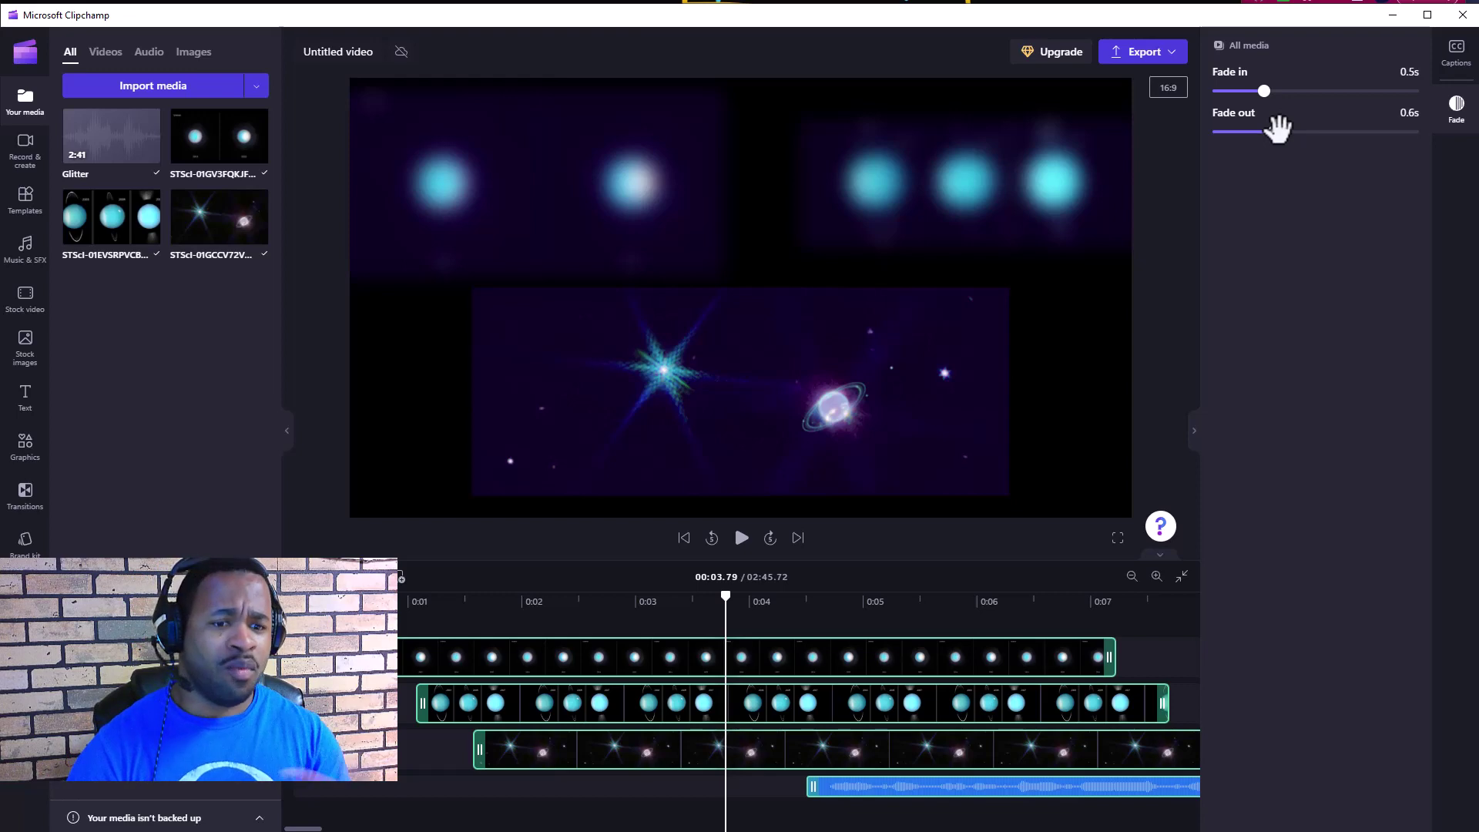
pyautogui.click(774, 809)
pyautogui.click(852, 786)
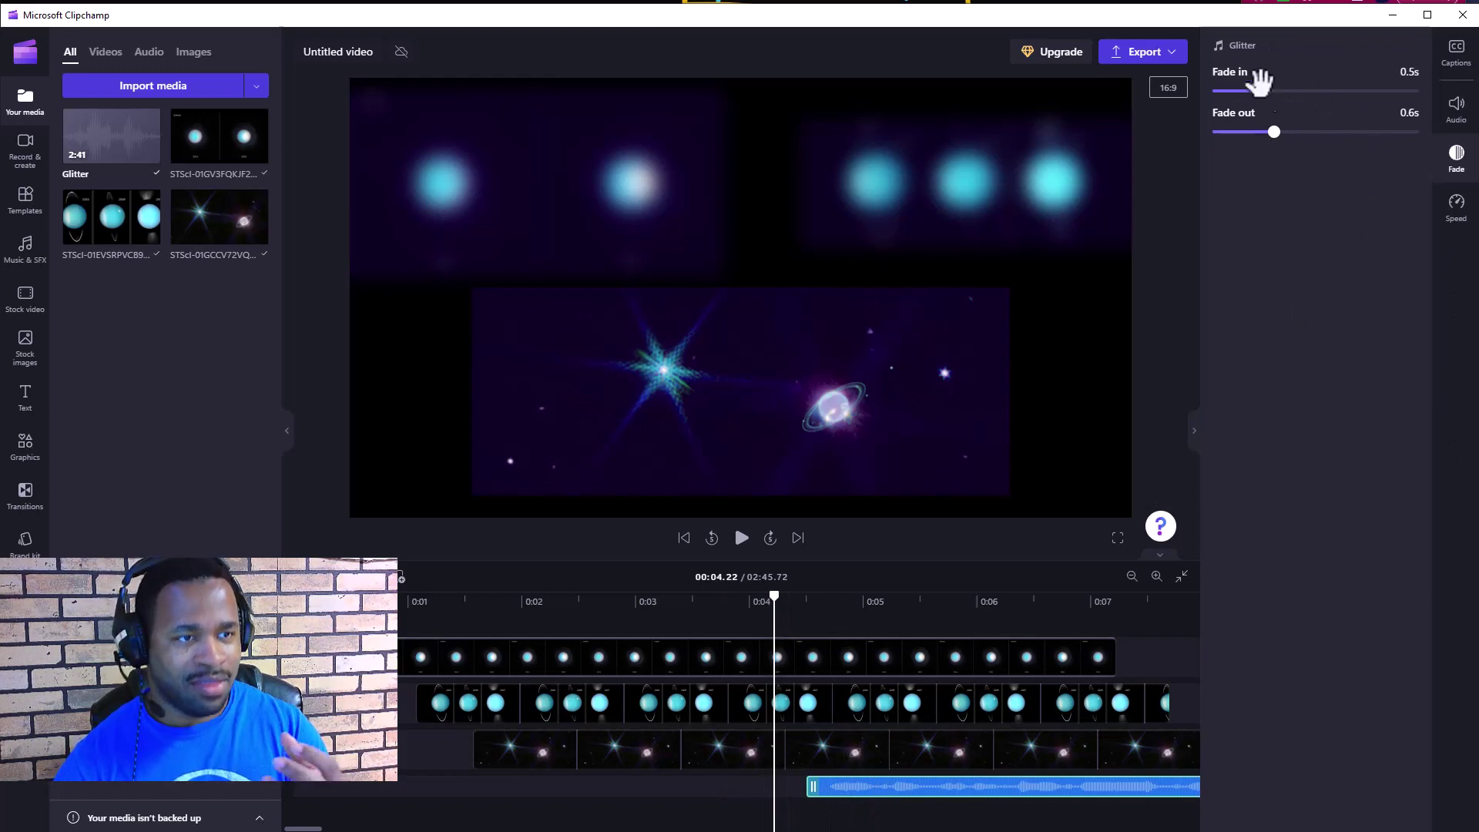
pyautogui.click(745, 746)
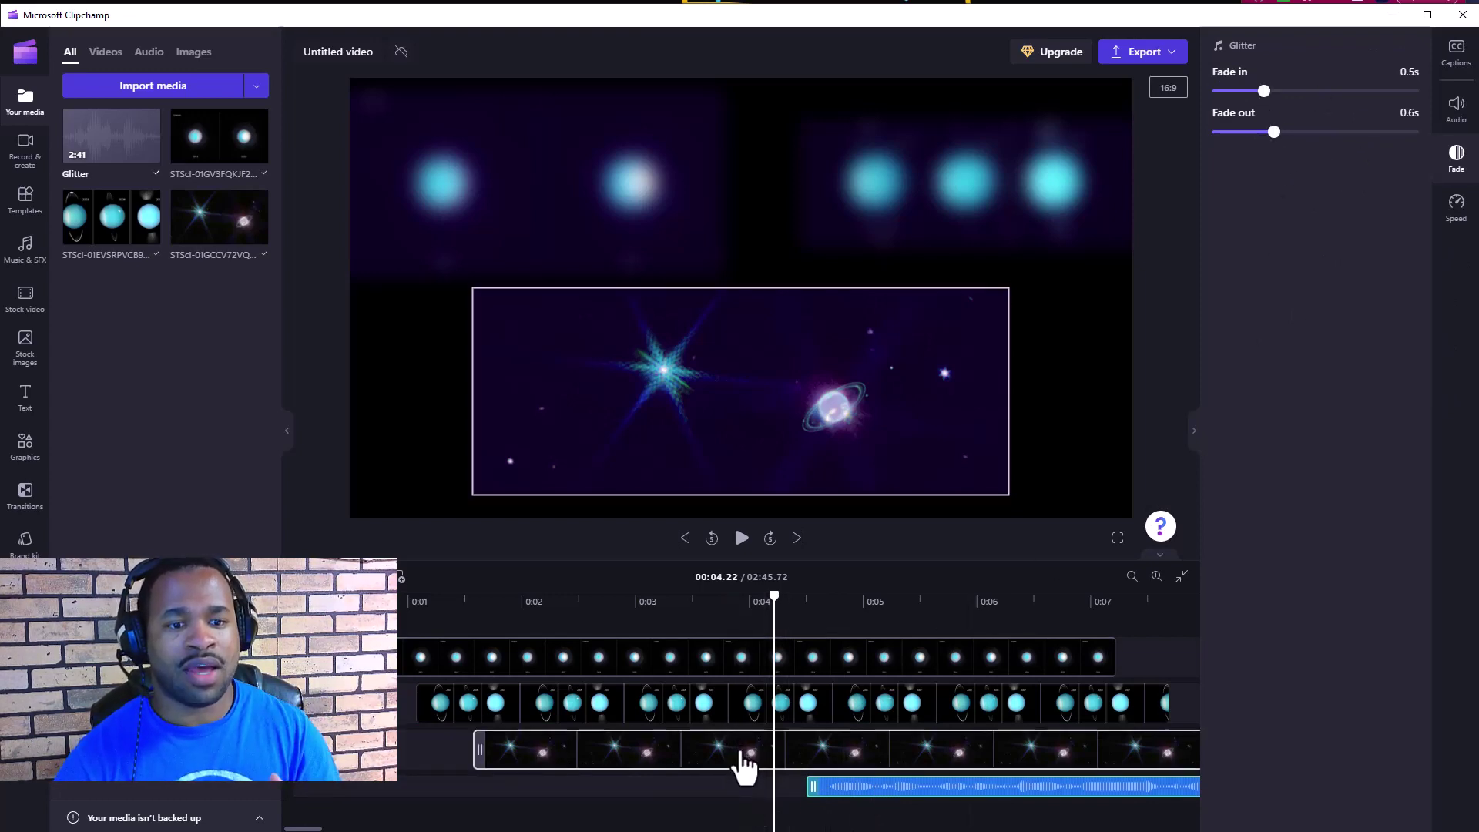
pyautogui.click(743, 705)
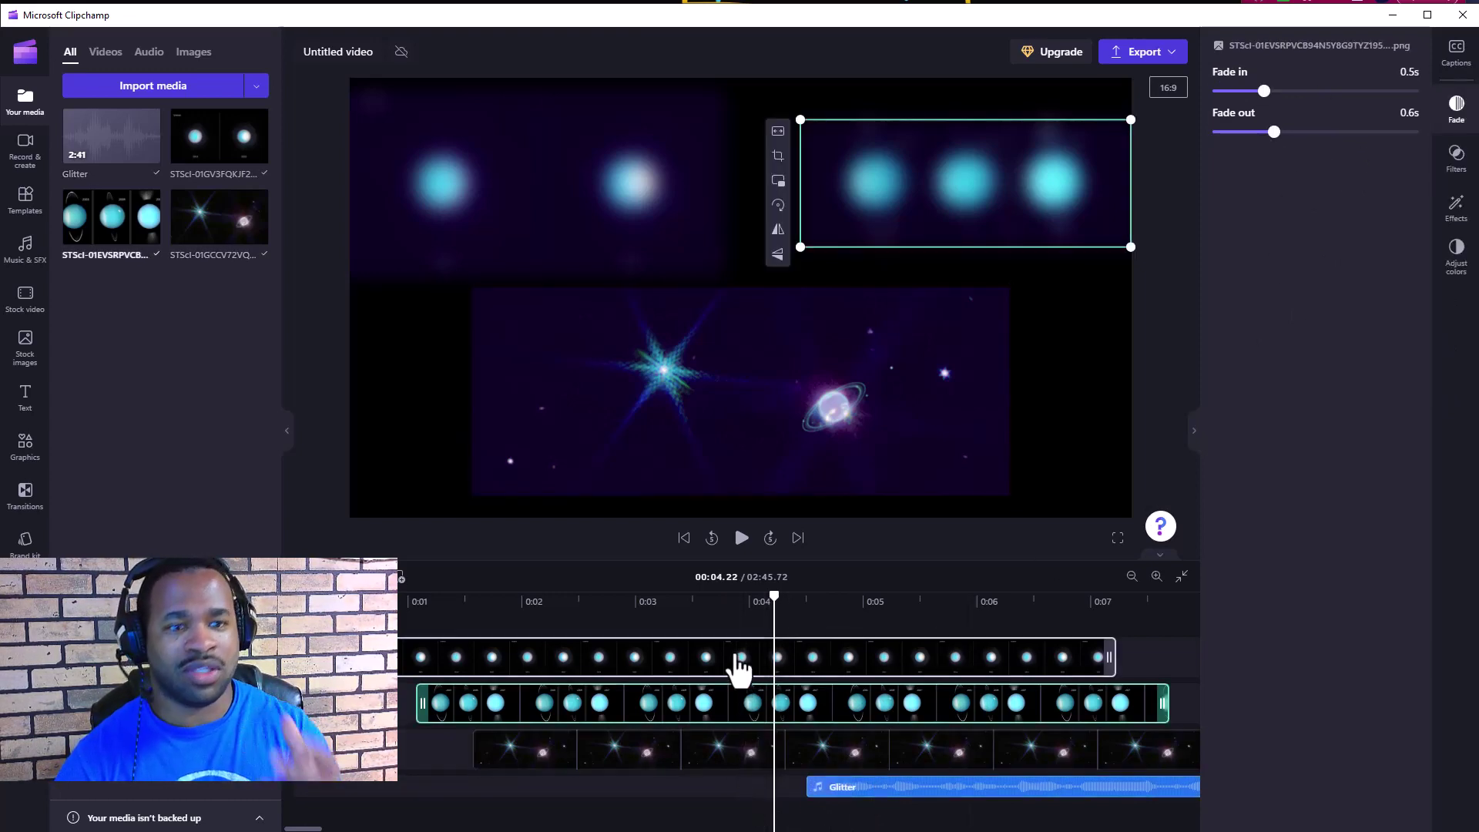
pyautogui.click(732, 660)
pyautogui.click(875, 786)
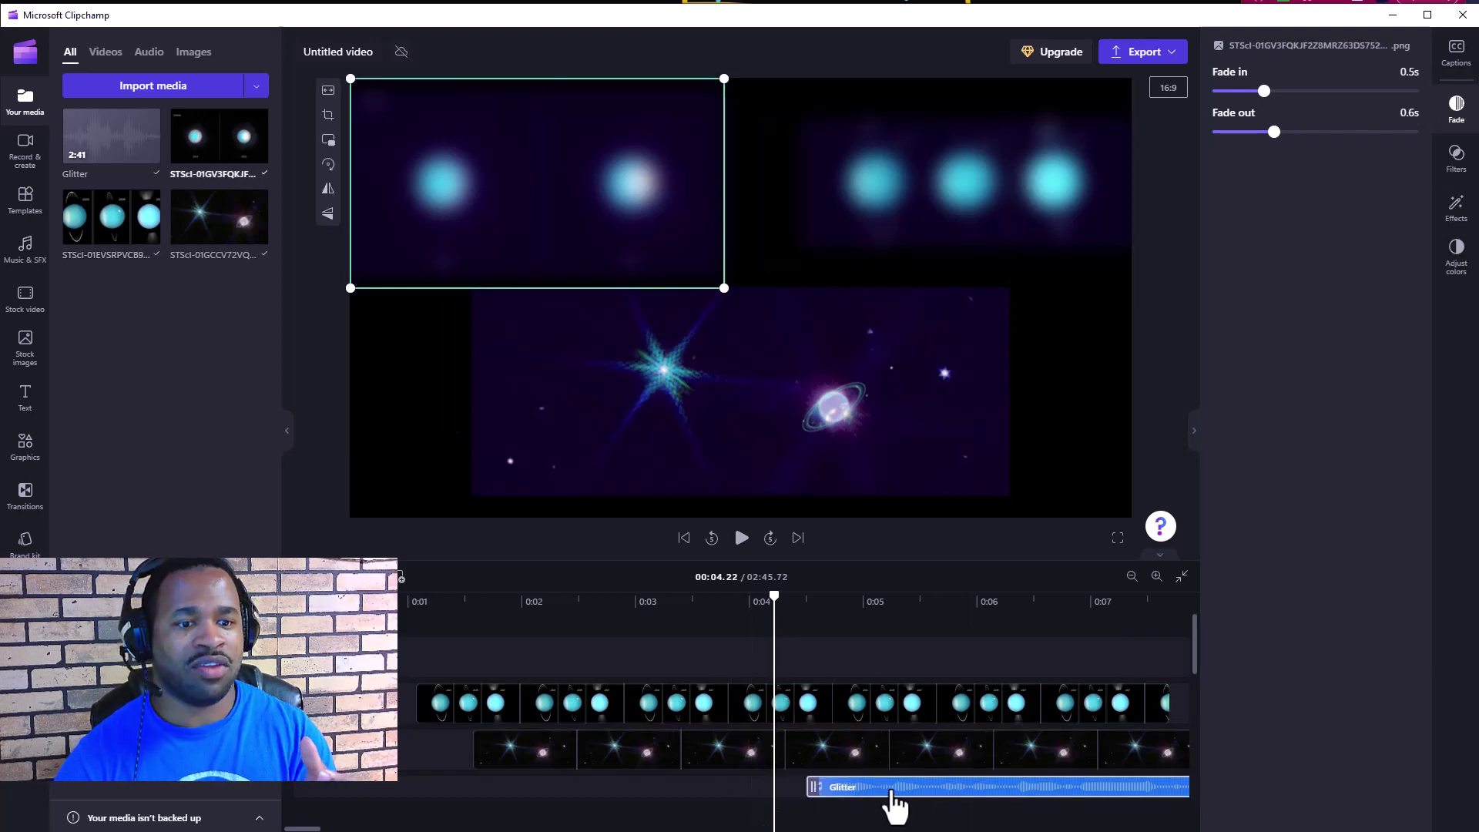
pyautogui.click(882, 752)
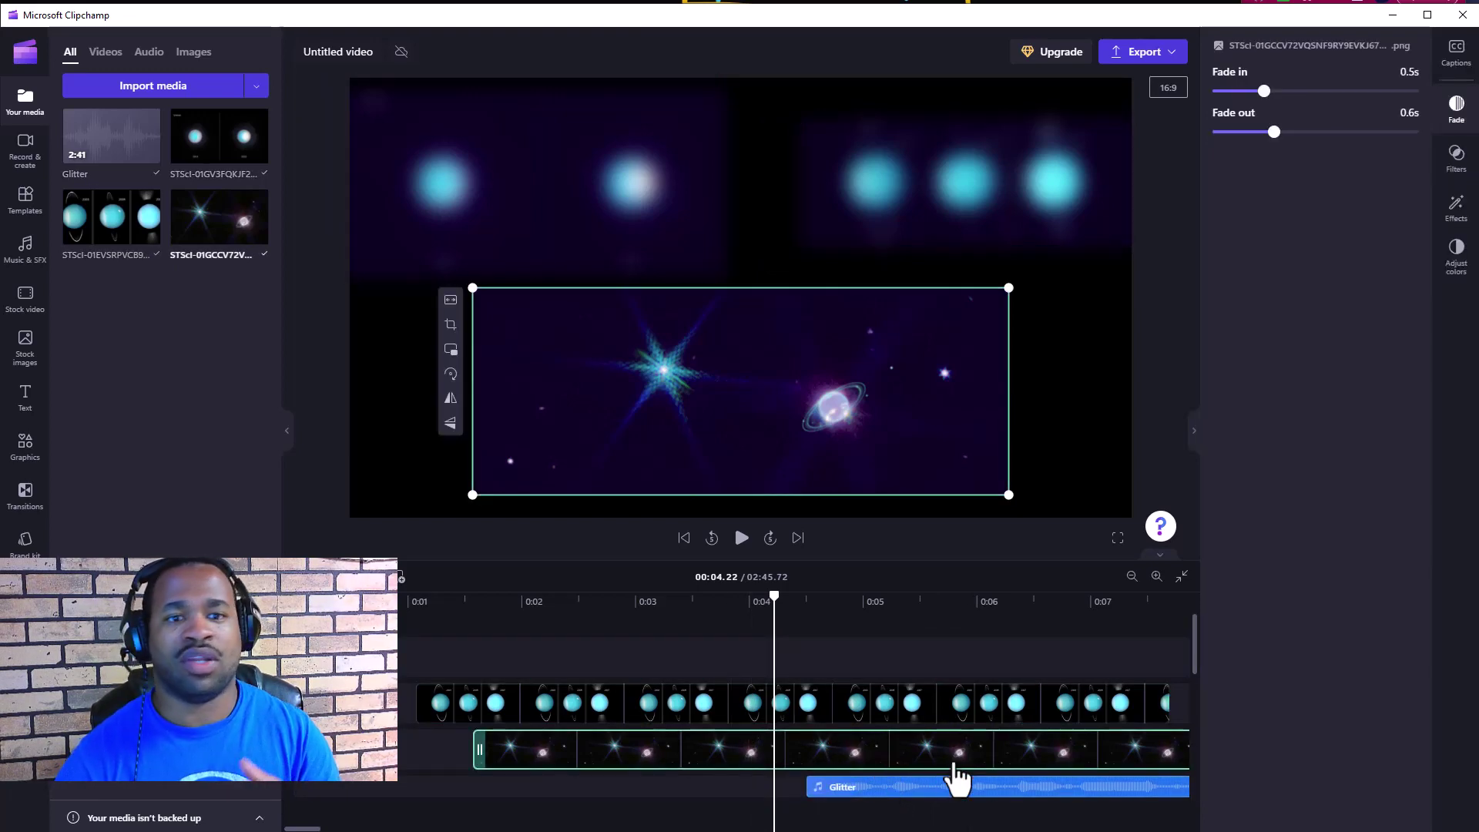